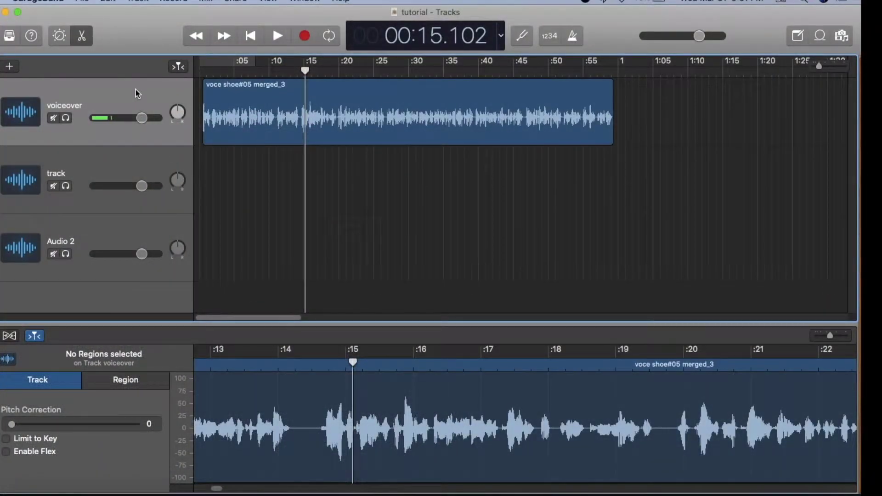
# - Play back the voiceover recording and return to the project start
pyautogui.click(135, 89)
pyautogui.press('space')
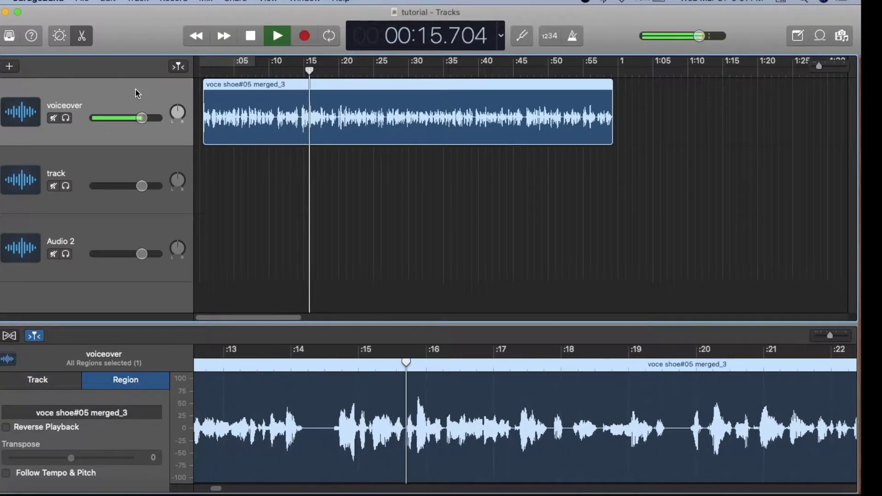
pyautogui.press('space')
pyautogui.press('Return')
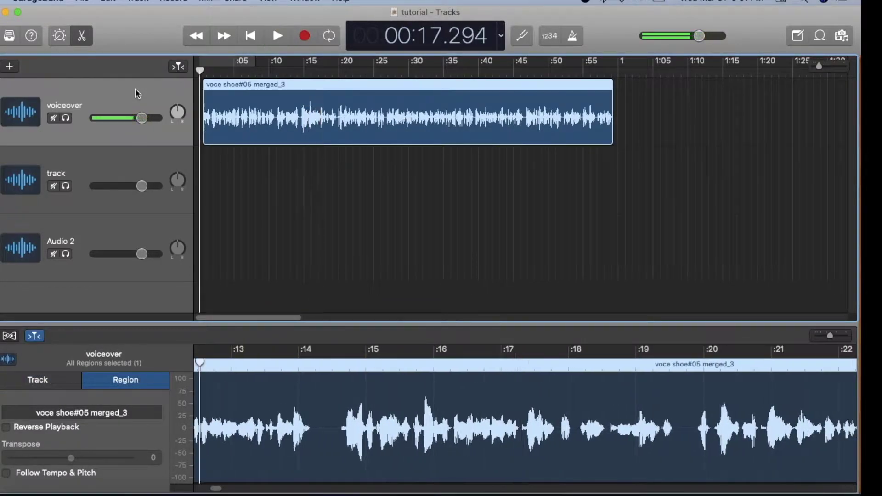
# - Drag the desktop file Bed Sunlight.mp3 into the empty second track
pyautogui.click(97, 166)
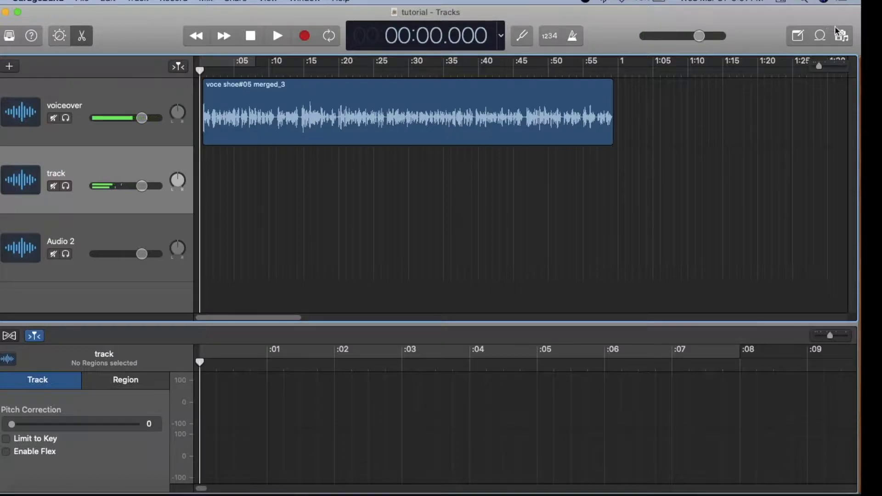
pyautogui.moveTo(822, 13); pyautogui.dragTo(712, 13)
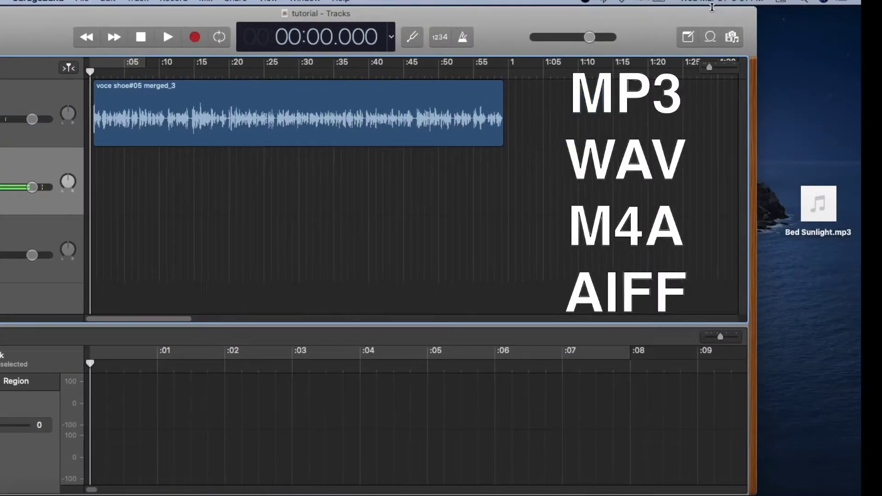
pyautogui.click(826, 219)
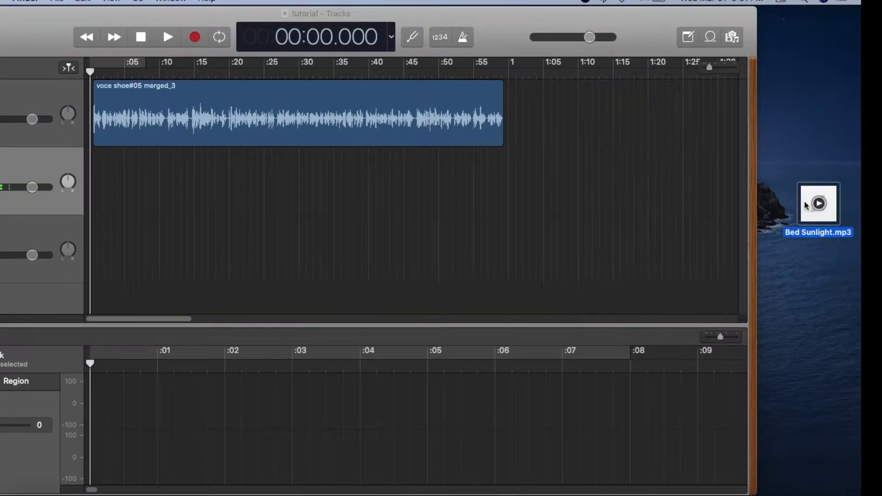
pyautogui.moveTo(804, 206); pyautogui.dragTo(94, 184)
pyautogui.moveTo(42, 32); pyautogui.dragTo(154, 28)
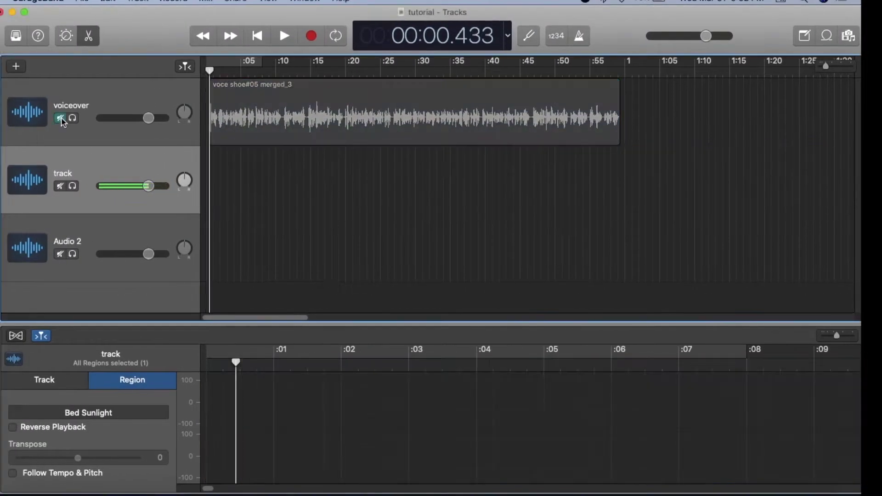
# - Drag Bed Optimism 1_50 from the Music library onto the start of the 'track' row
pyautogui.click(847, 36)
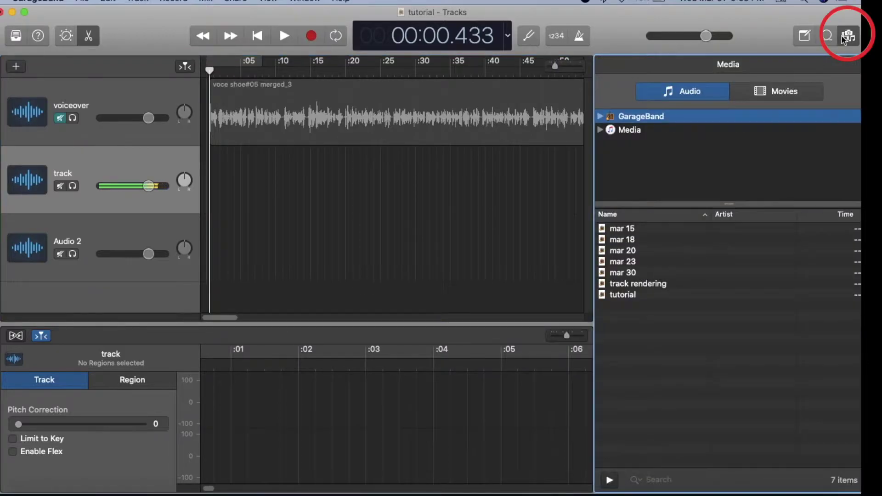
pyautogui.click(600, 130)
pyautogui.click(632, 143)
pyautogui.scroll(-5, 634, 343)
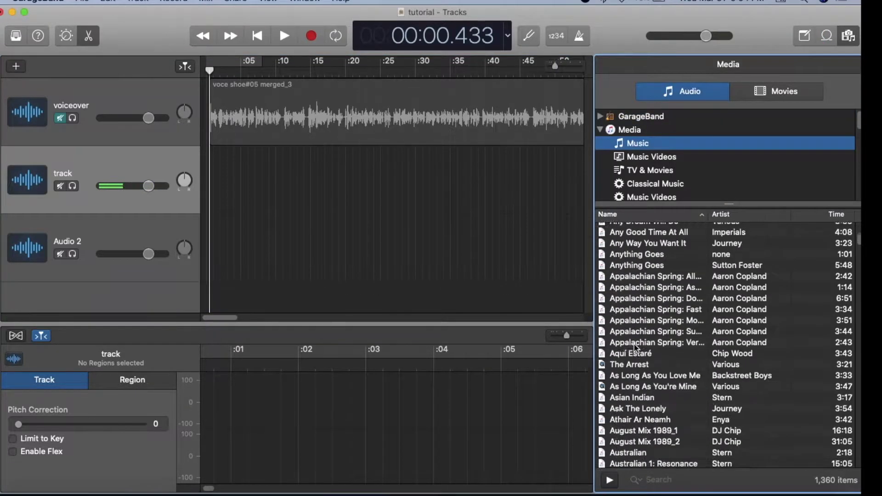
pyautogui.scroll(-15, 634, 343)
pyautogui.scroll(-5, 634, 343)
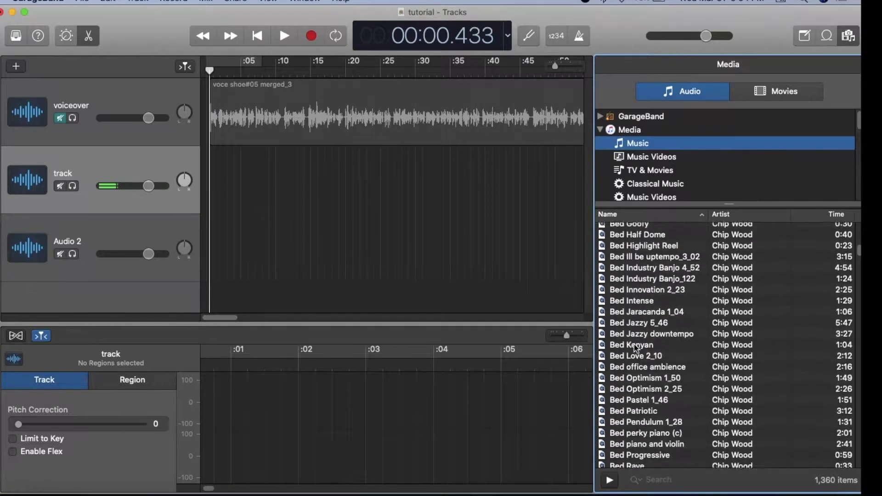
pyautogui.moveTo(643, 377); pyautogui.dragTo(210, 177)
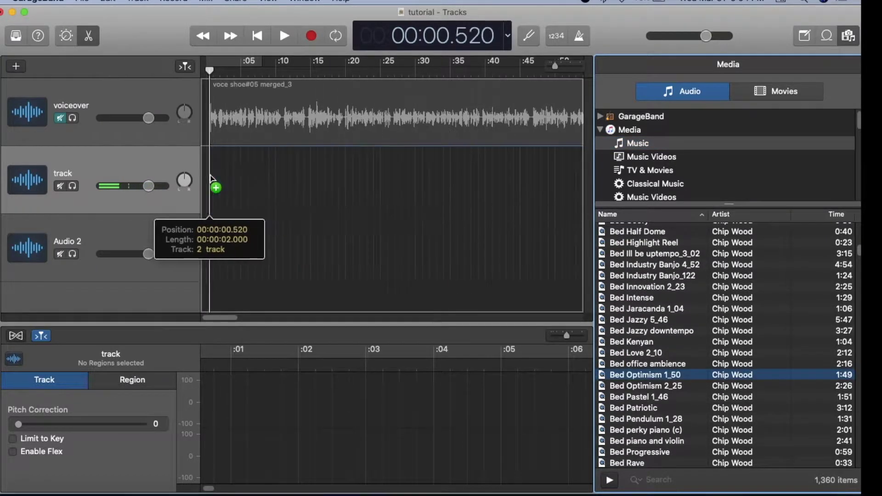
pyautogui.moveTo(210, 177); pyautogui.dragTo(211, 177)
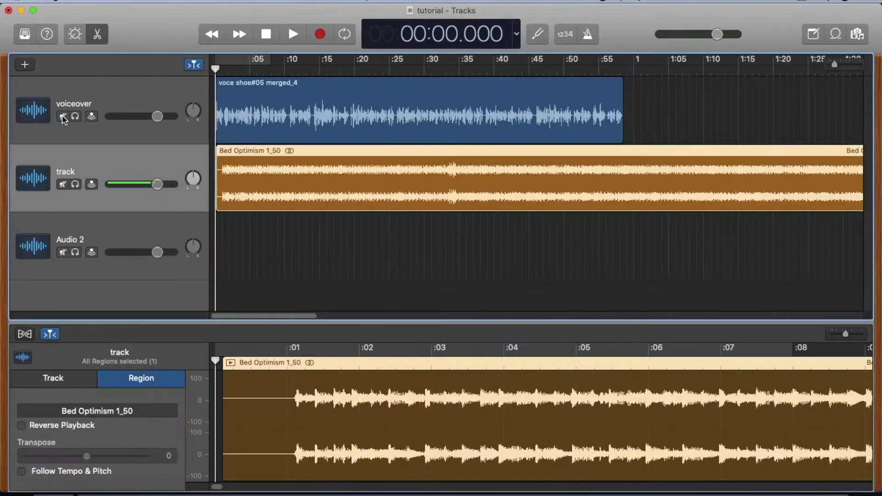
# - With the voiceover muted, trim the bed's silent lead-in and move it back to 0:00
pyautogui.click(62, 117)
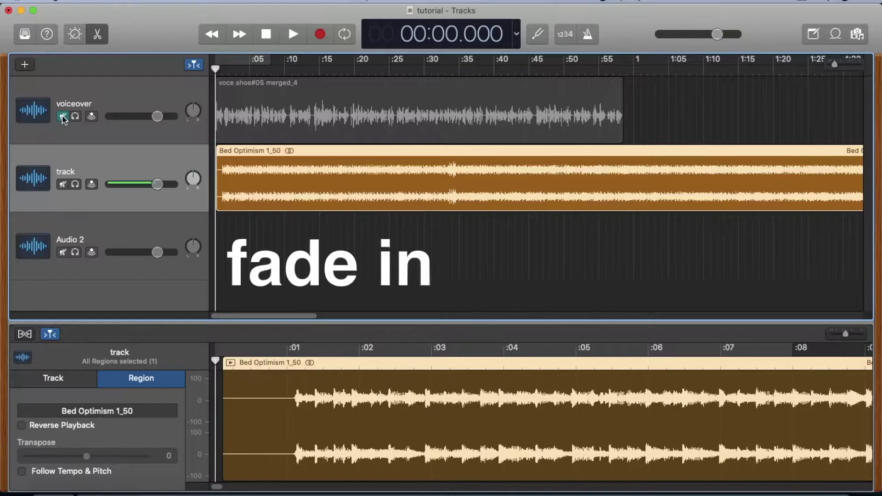
pyautogui.press('space')
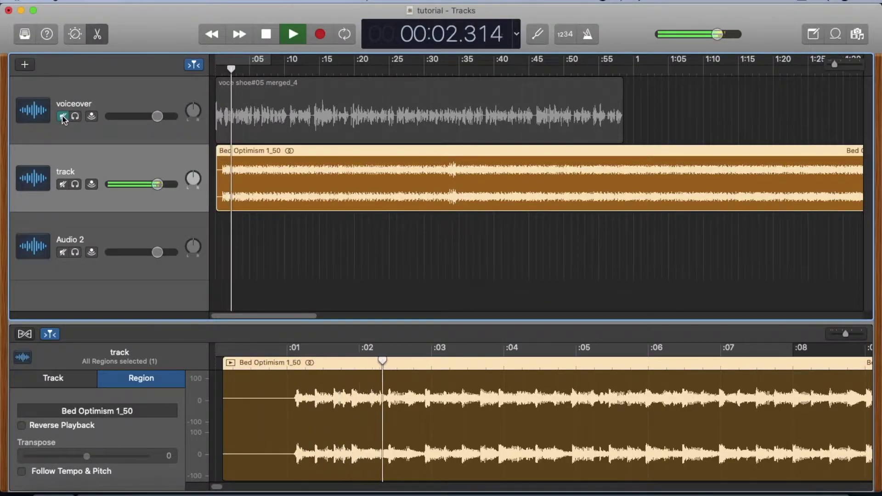
pyautogui.press('space')
pyautogui.moveTo(228, 465); pyautogui.dragTo(292, 464)
pyautogui.moveTo(336, 378); pyautogui.dragTo(254, 375)
pyautogui.press('Return')
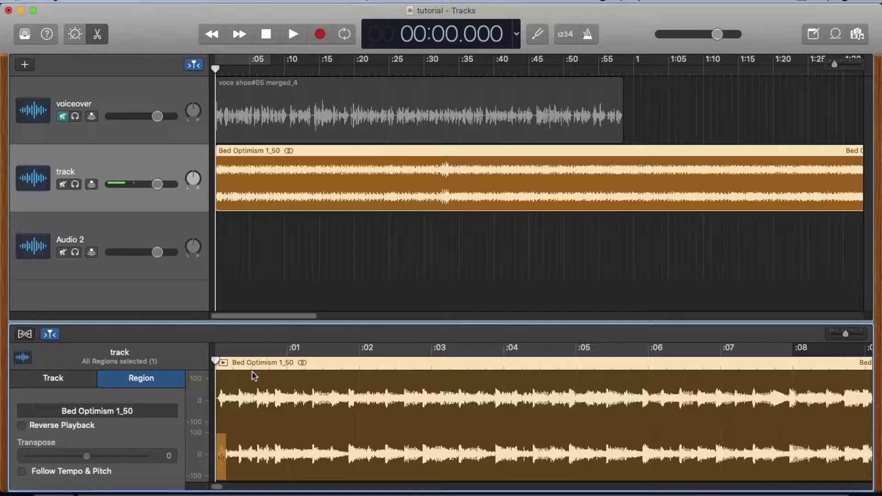
pyautogui.press('space')
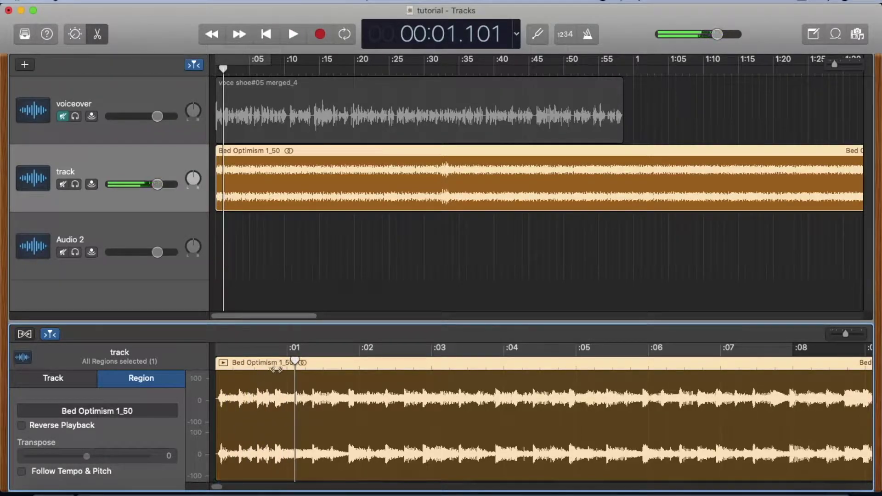
pyautogui.click(282, 364)
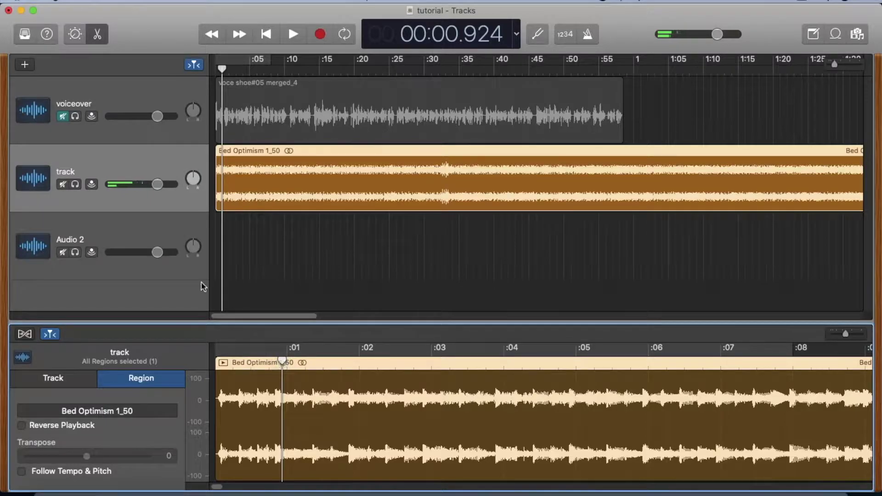
# - Unmute the voiceover, delay it by about 0.8 seconds, and play both together
pyautogui.click(63, 117)
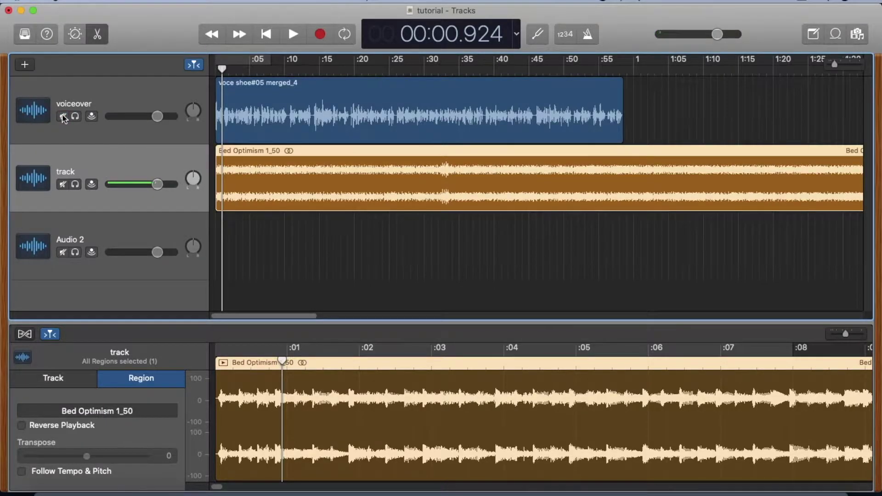
pyautogui.click(115, 93)
pyautogui.moveTo(307, 390); pyautogui.dragTo(363, 401)
pyautogui.press('Return')
pyautogui.press('space')
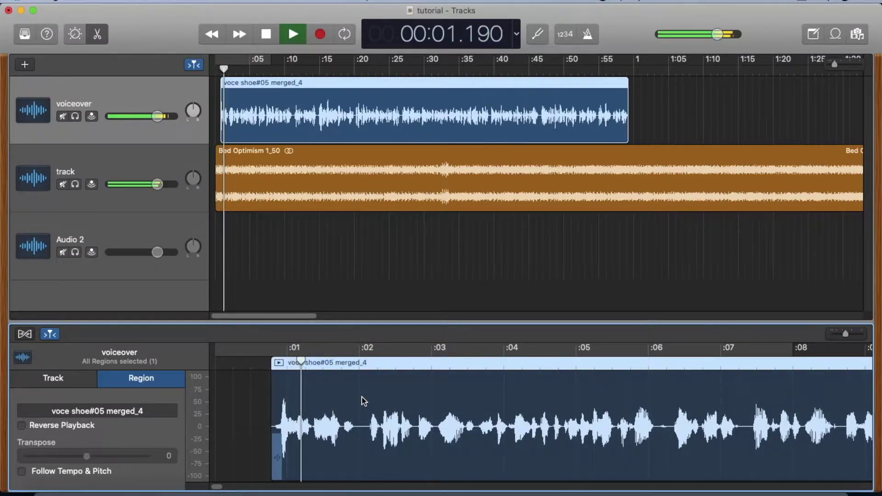
pyautogui.press('space')
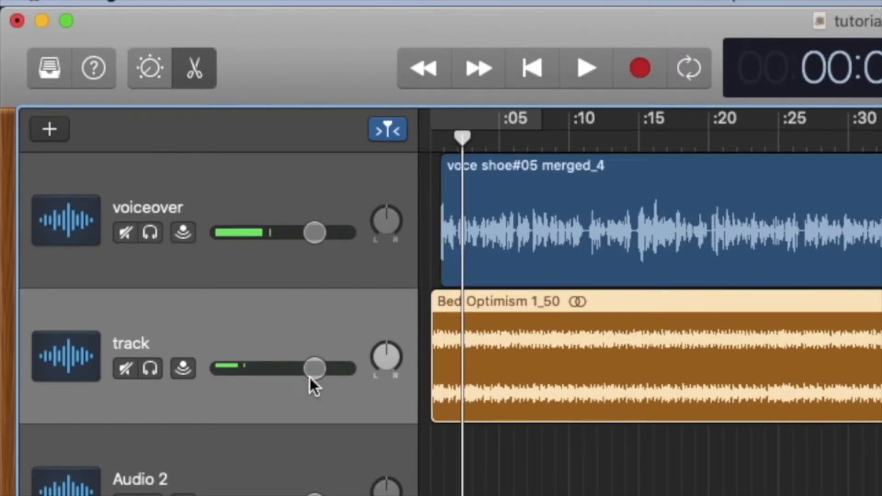
# - Lower the 'track' bed volume to about -9.6 dB and play the mix from the top
pyautogui.moveTo(315, 366); pyautogui.dragTo(270, 367)
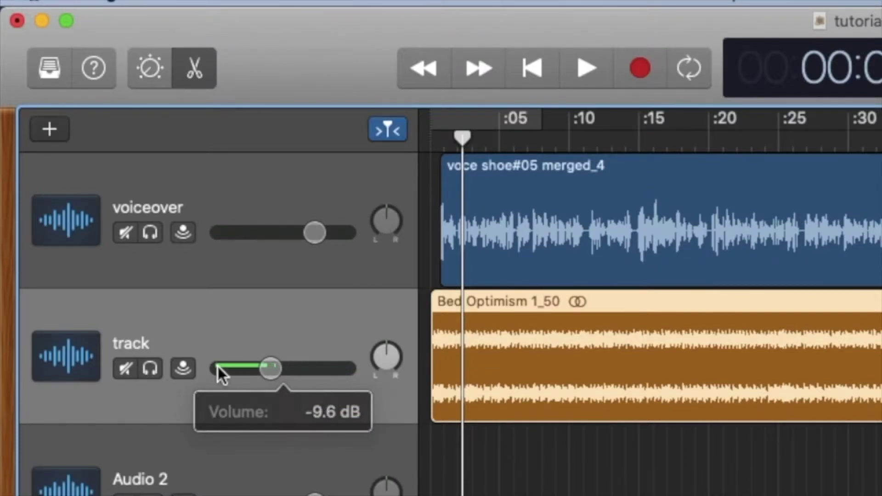
pyautogui.press('Return')
pyautogui.press('space')
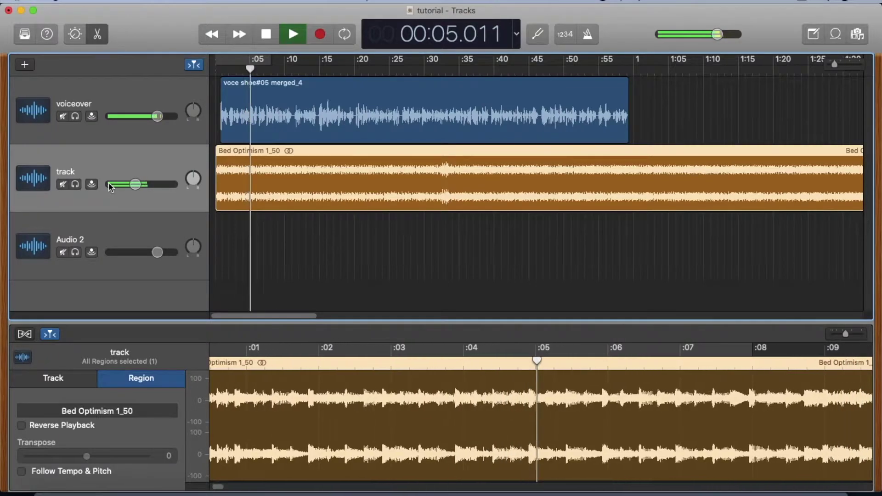
pyautogui.press('space')
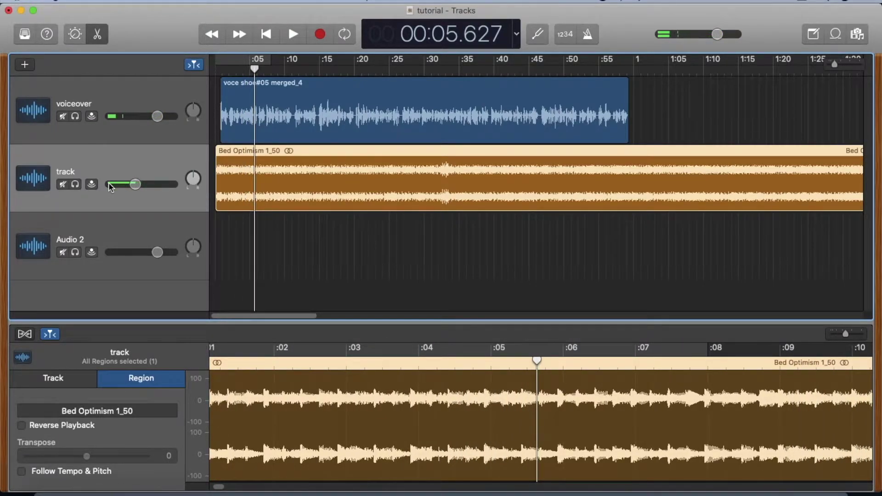
pyautogui.click(551, 101)
pyautogui.press('Return')
pyautogui.press('space')
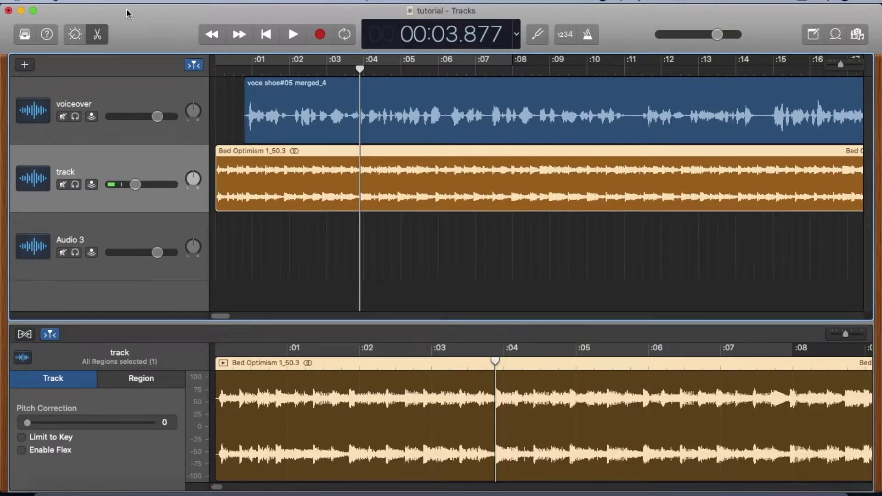
# - Add two bed volume points near 1:00 and pull the second down to -28.1 dB
pyautogui.hscroll(15, 345, 185)
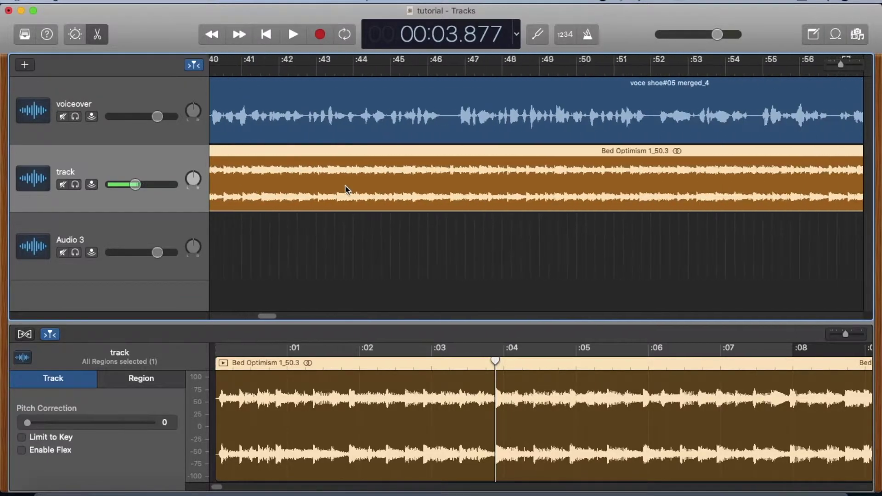
pyautogui.click(433, 69)
pyautogui.press('super+Right')
pyautogui.press('super+Right')
pyautogui.press('super+Right')
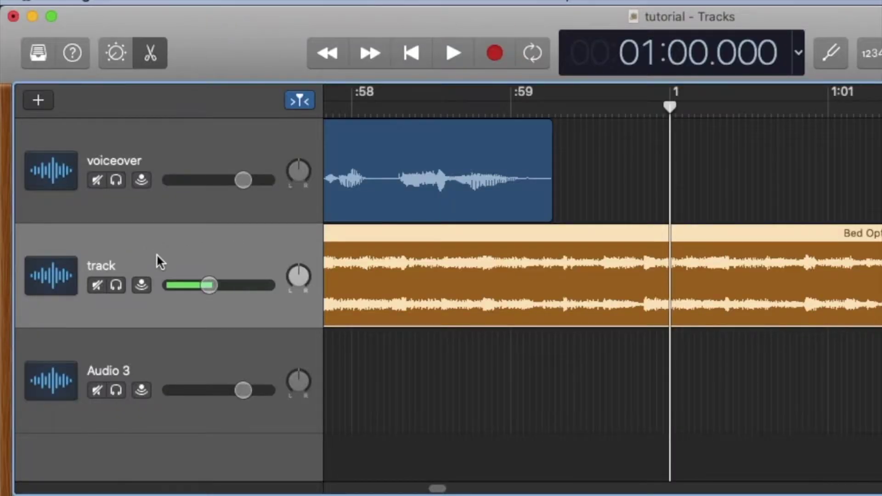
pyautogui.press('a')
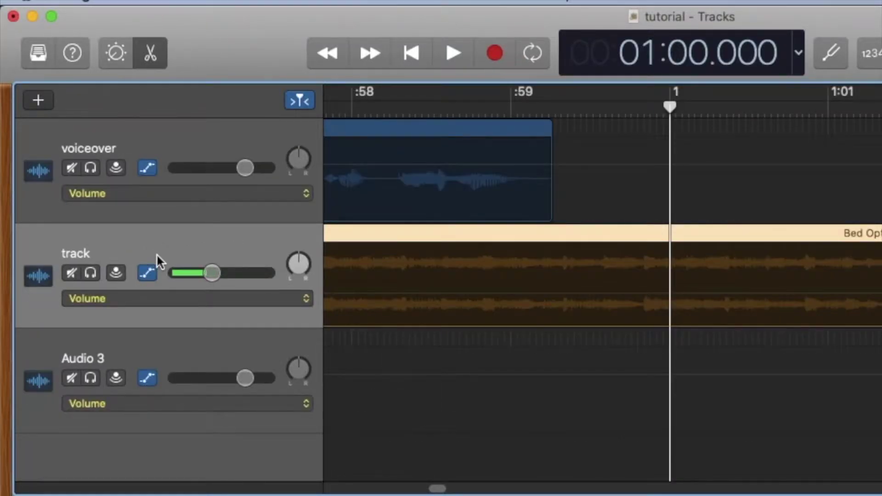
pyautogui.click(587, 272)
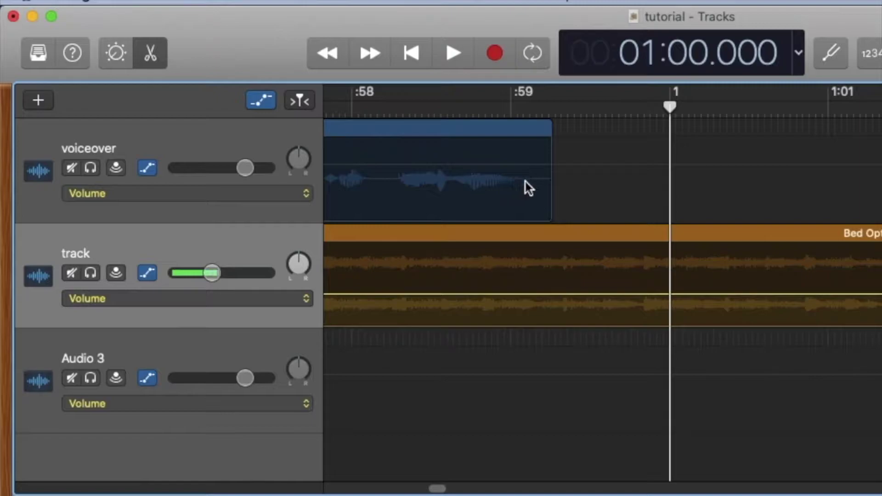
pyautogui.click(530, 294)
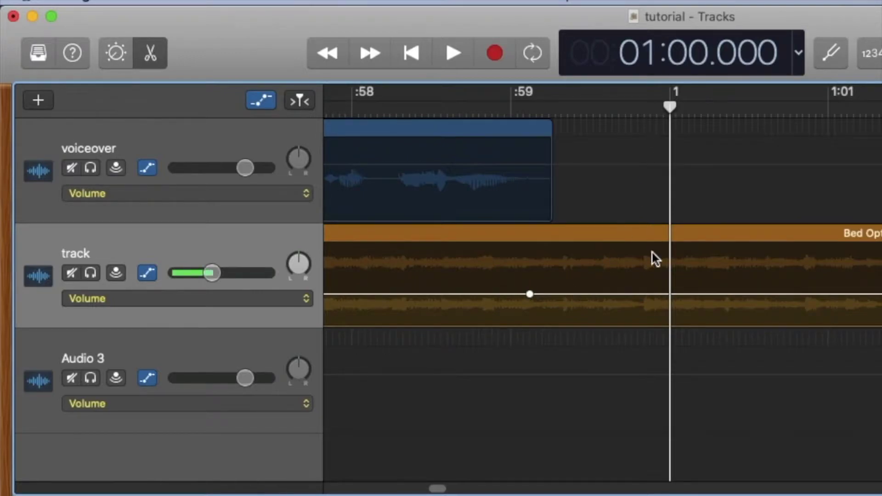
pyautogui.click(657, 294)
pyautogui.moveTo(656, 294); pyautogui.dragTo(656, 326)
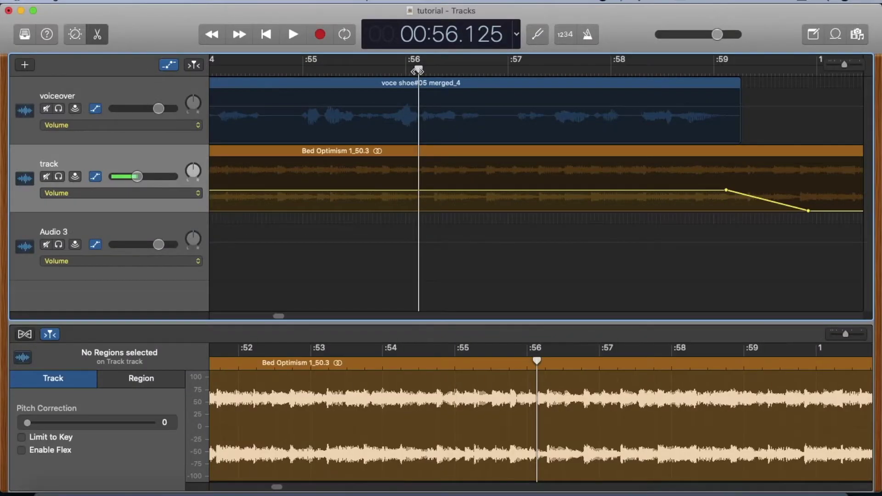
pyautogui.press('space')
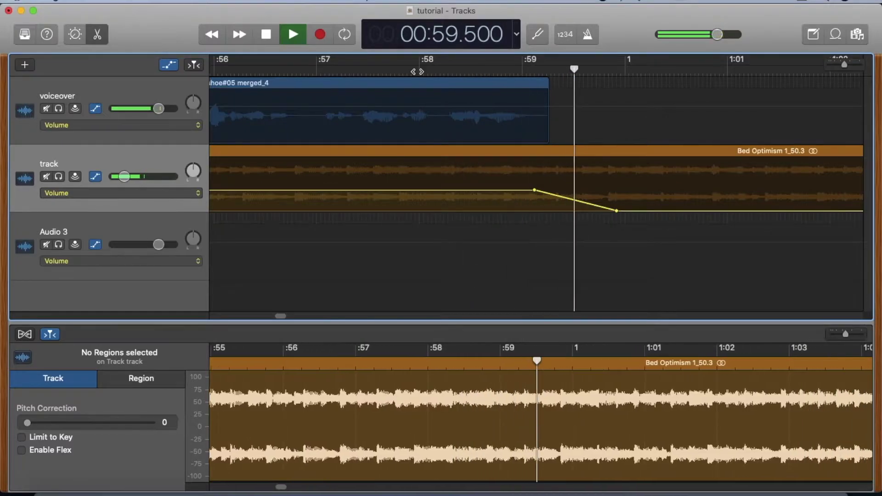
# - Play the mix and the ending from about 57 seconds to check the duck
pyautogui.press('space')
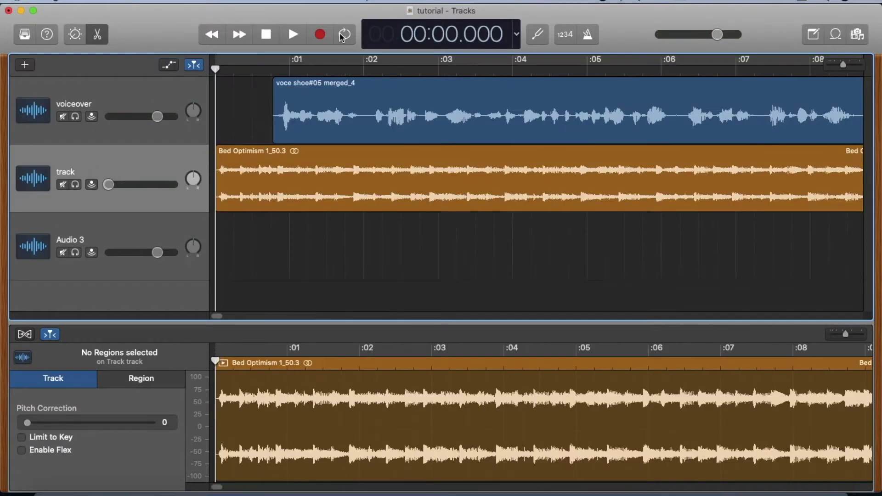
pyautogui.press('space')
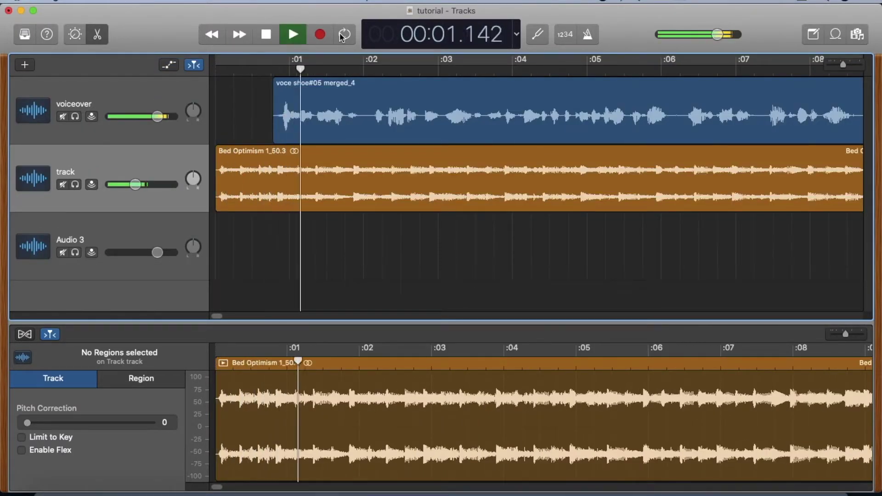
pyautogui.press('space')
pyautogui.hscroll(15, 781, 151)
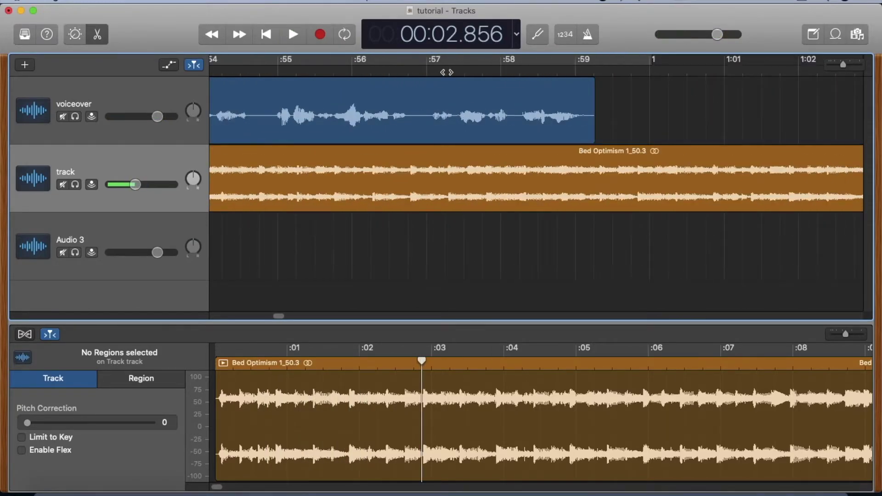
pyautogui.click(446, 70)
pyautogui.press('space')
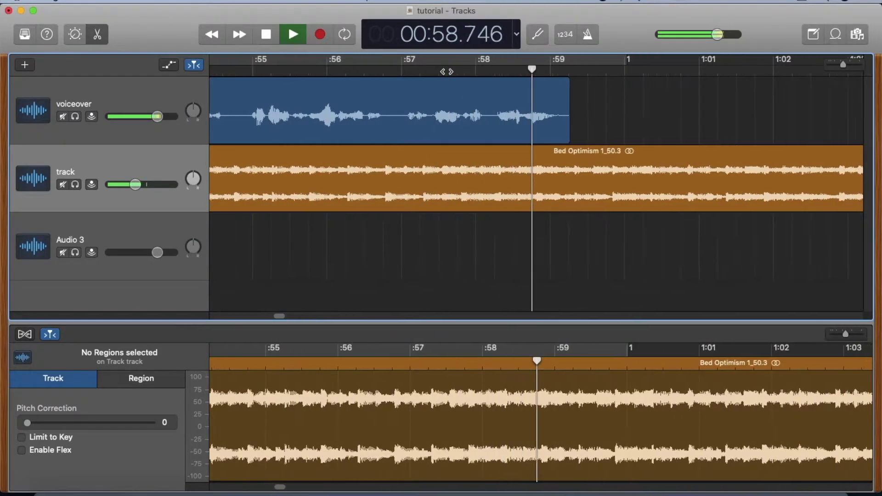
pyautogui.press('space')
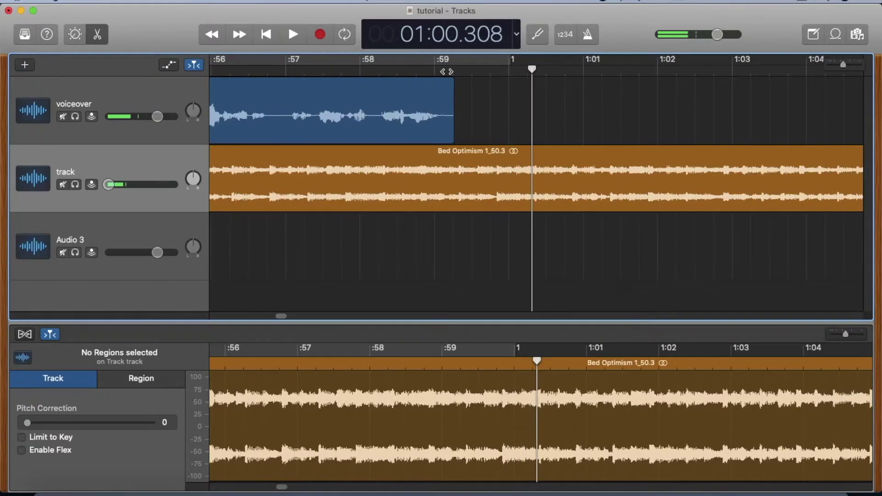
# - Turn on Cycle mode and extend the cycle range to end at 1:00
pyautogui.click(345, 34)
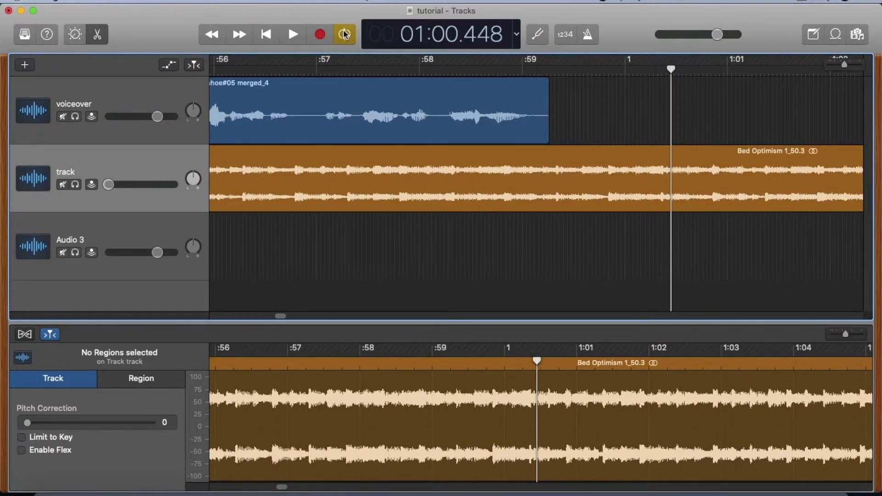
pyautogui.press('super+Left')
pyautogui.press('super+Left')
pyautogui.press('super+Left')
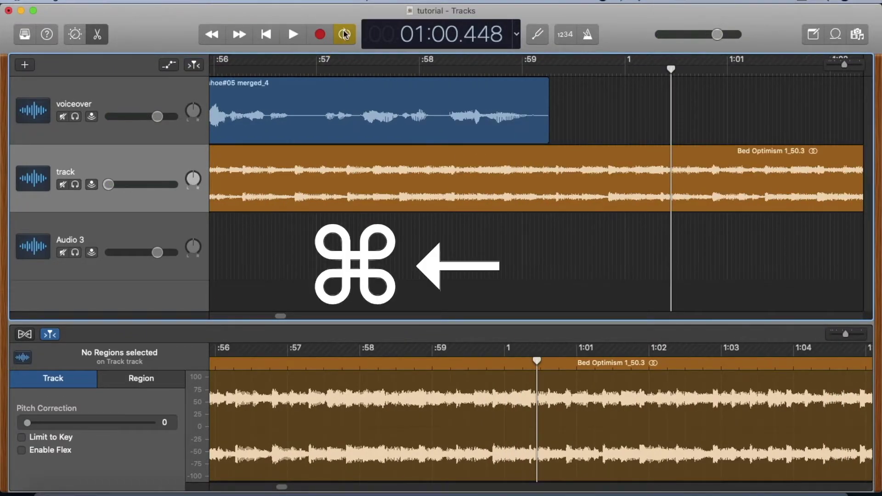
pyautogui.moveTo(365, 60); pyautogui.dragTo(638, 64)
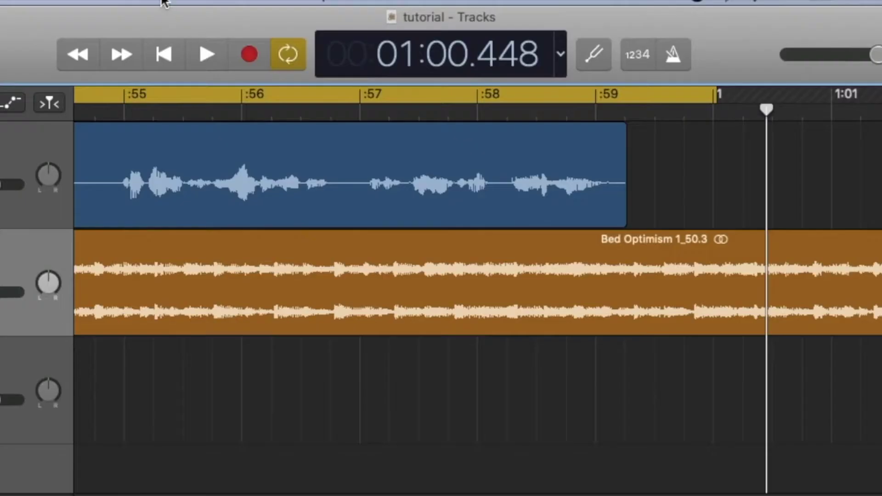
# - Export the cycle area to the Desktop as 'commercial', a 192 kBit/s MP3
pyautogui.click(257, 1)
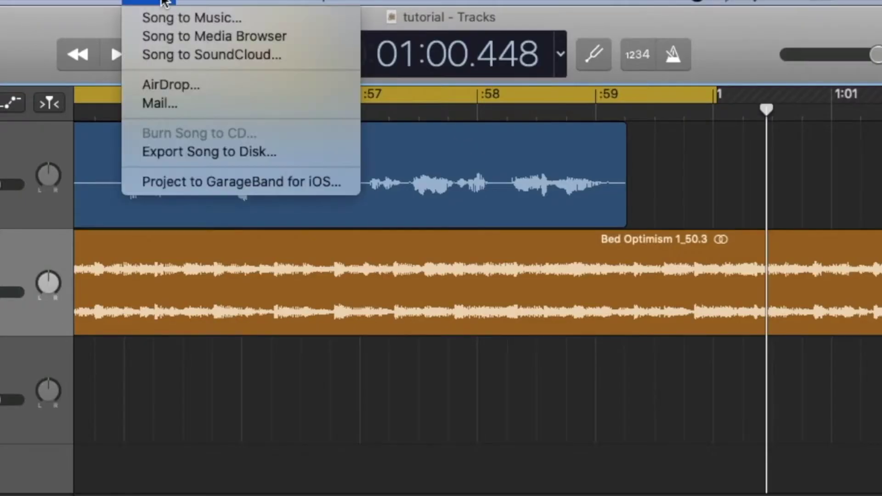
pyautogui.click(194, 152)
pyautogui.write('commercial')
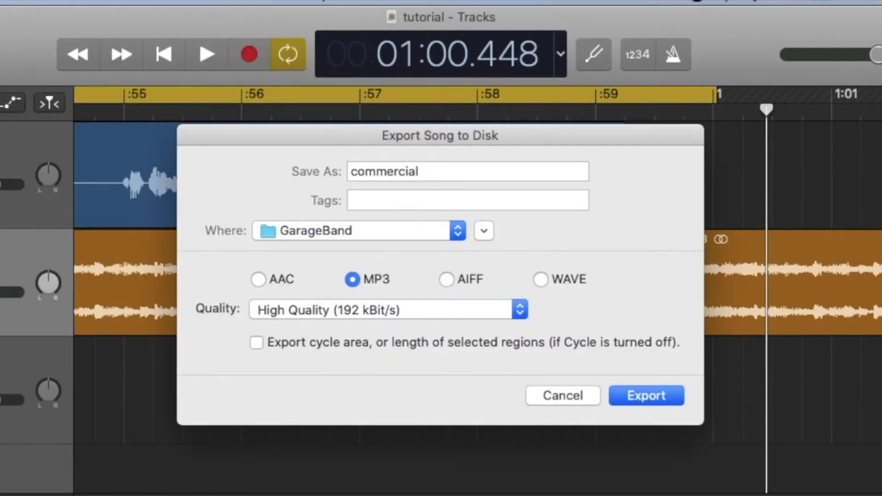
pyautogui.click(415, 230)
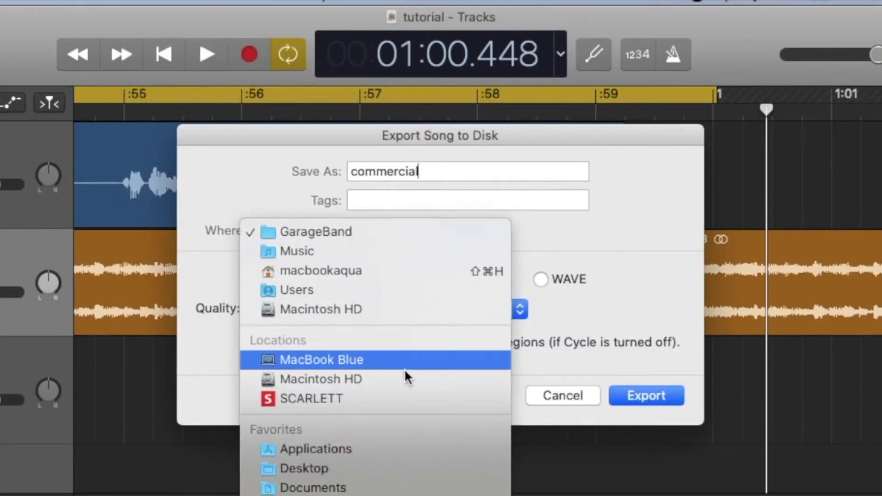
pyautogui.click(336, 468)
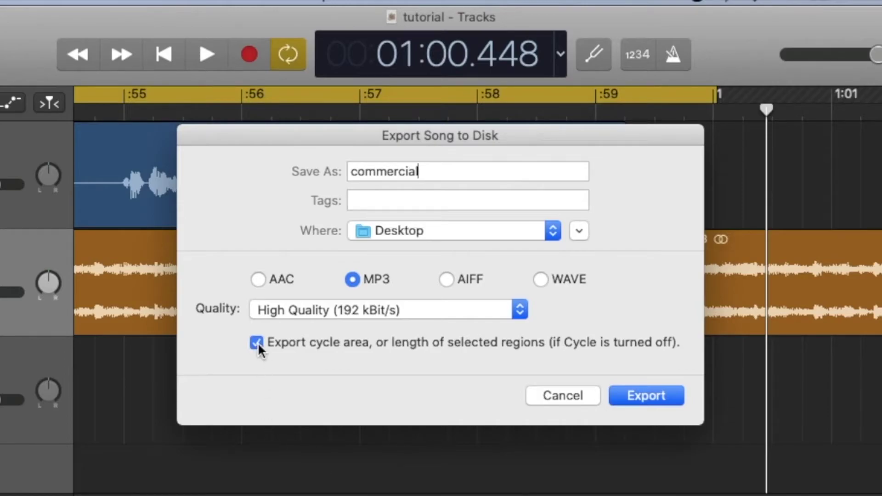
pyautogui.click(673, 393)
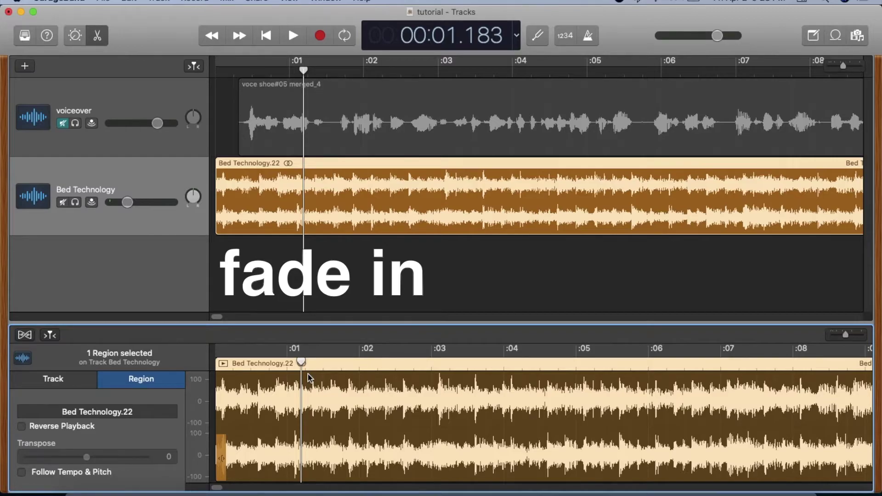
# - Show volume automation, zoom into the opening second, and mark where the voice begins
pyautogui.press('Return')
pyautogui.press('space')
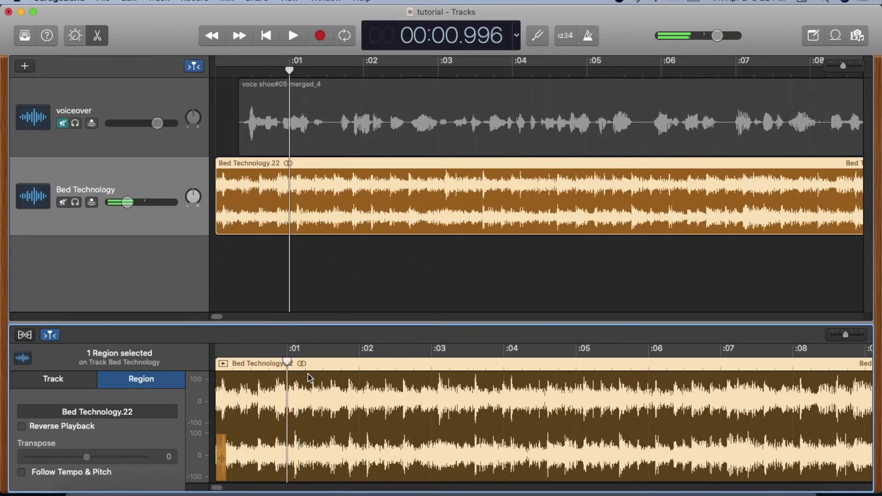
pyautogui.press('a')
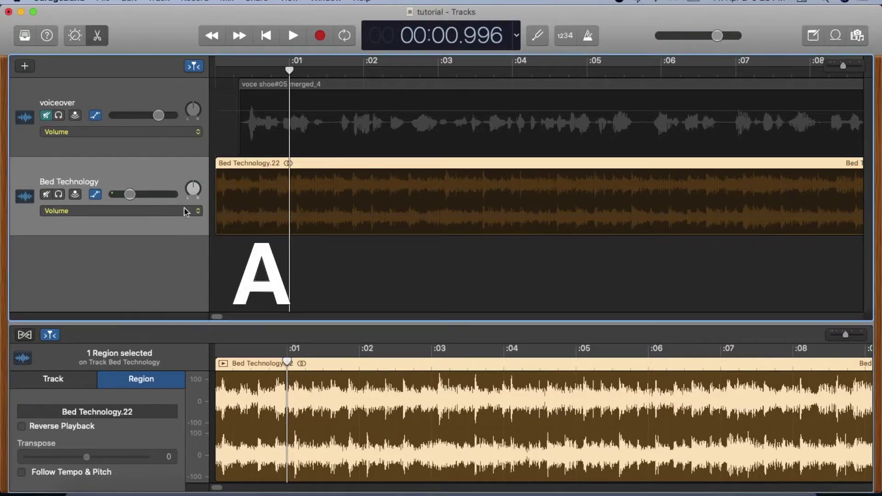
pyautogui.click(246, 202)
pyautogui.press('Return')
pyautogui.press('super+Right')
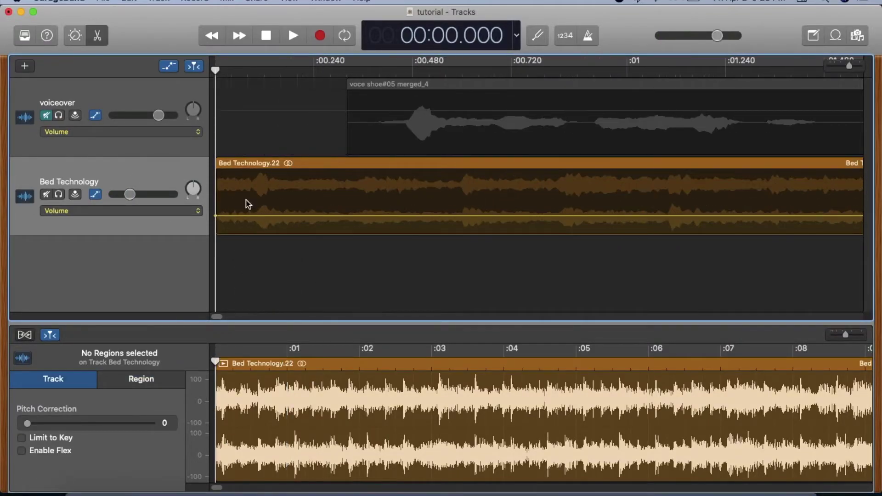
pyautogui.press('space')
pyautogui.click(373, 72)
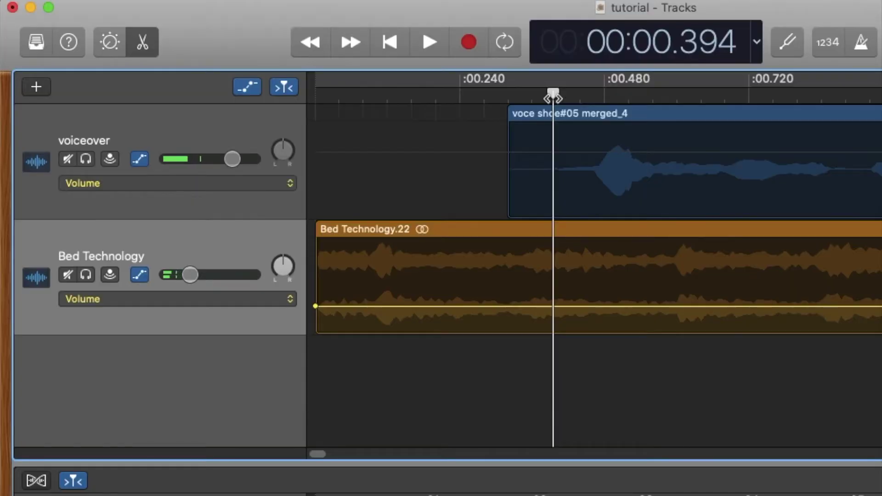
# - Fade in Bed Technology: add a point near 0.35 s and drop the start point to -∞ dB
pyautogui.click(539, 308)
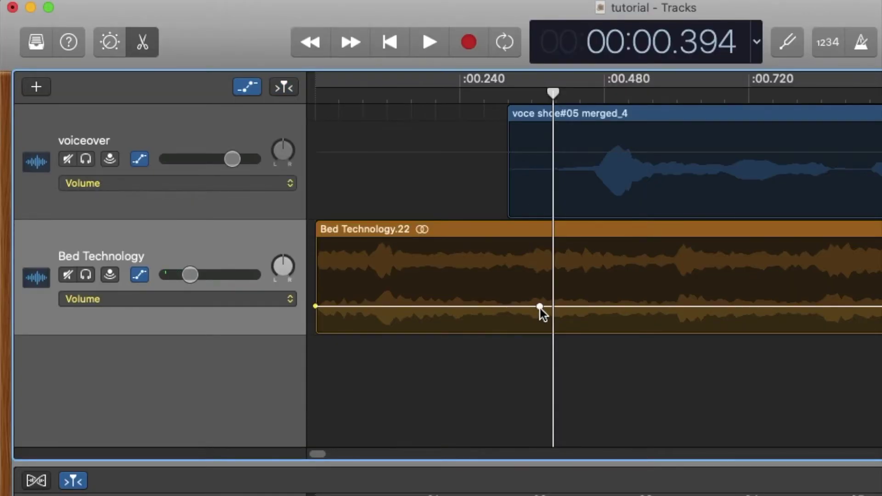
pyautogui.click(316, 307)
pyautogui.moveTo(316, 307); pyautogui.dragTo(316, 333)
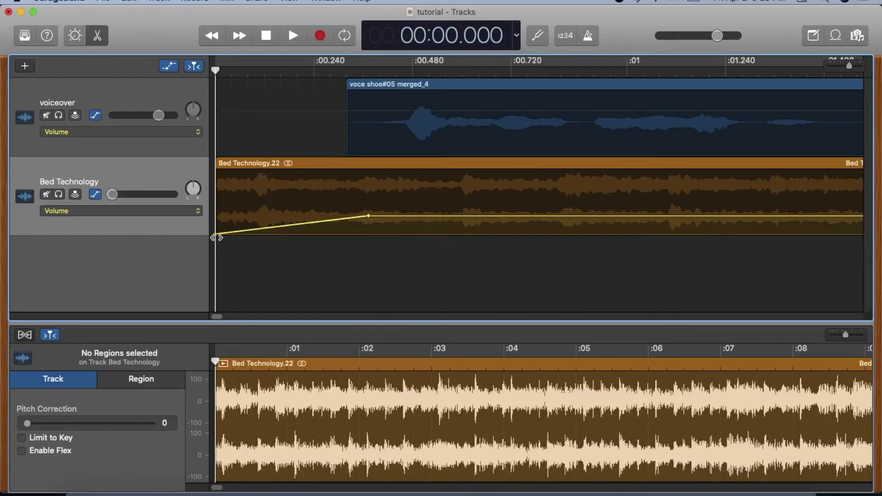
pyautogui.press('space')
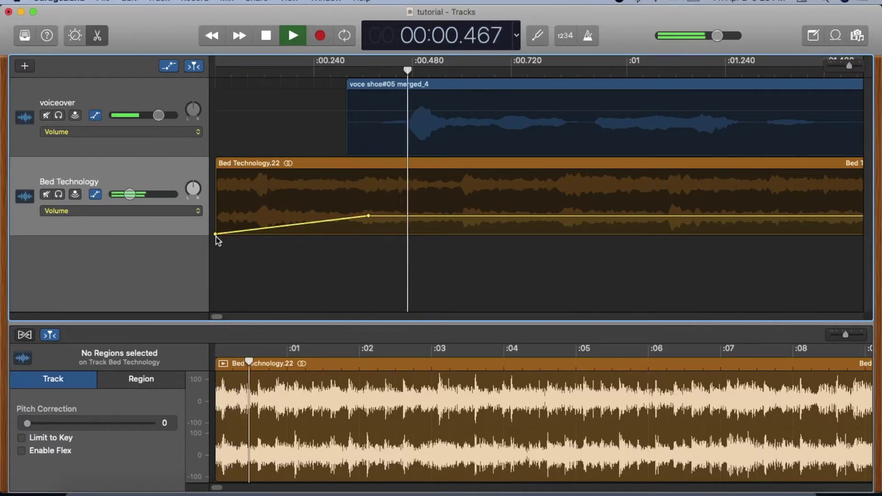
pyautogui.press('space')
pyautogui.press('a')
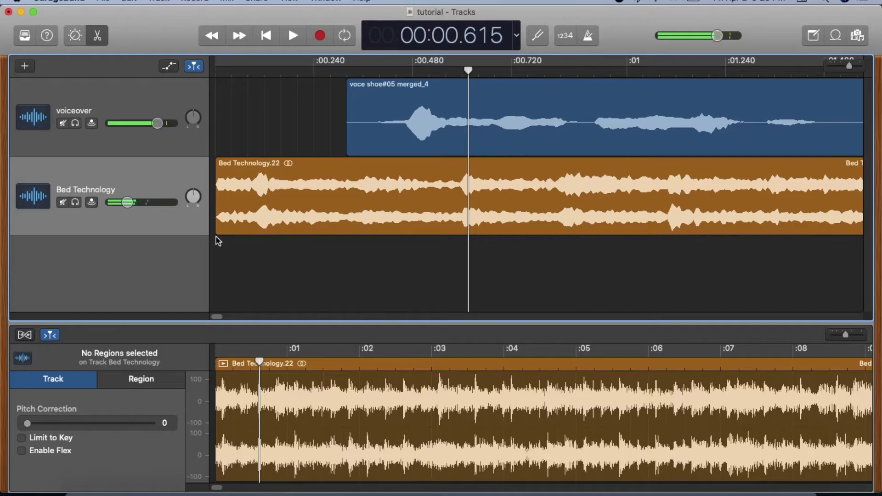
pyautogui.press('super+Left')
pyautogui.press('Return')
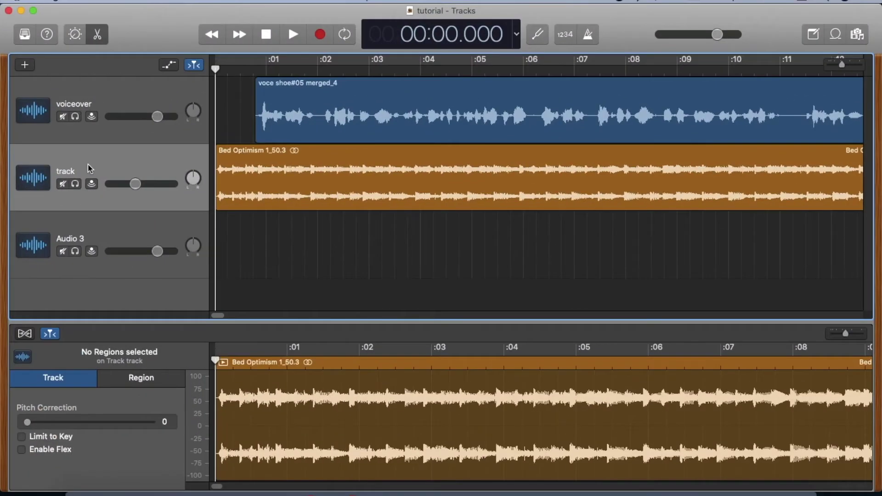
# - Delete the old Bed Optimism music track along with its region
pyautogui.click(89, 168)
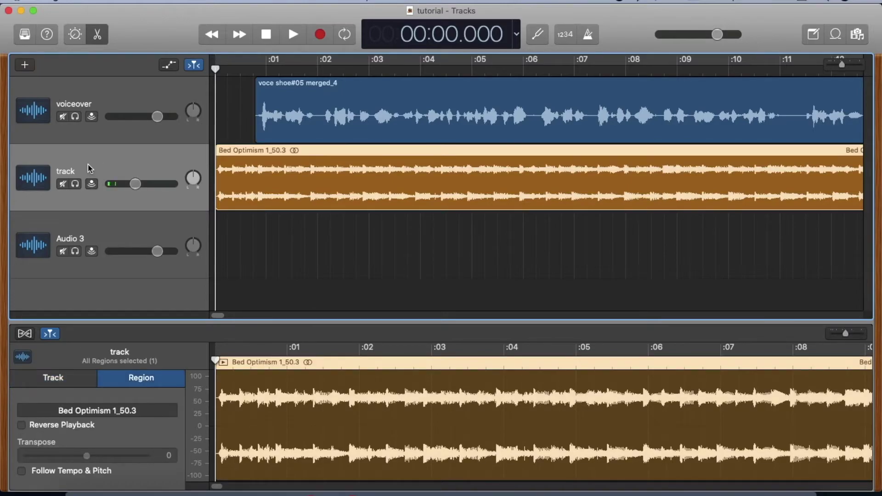
pyautogui.press('super+BackSpace')
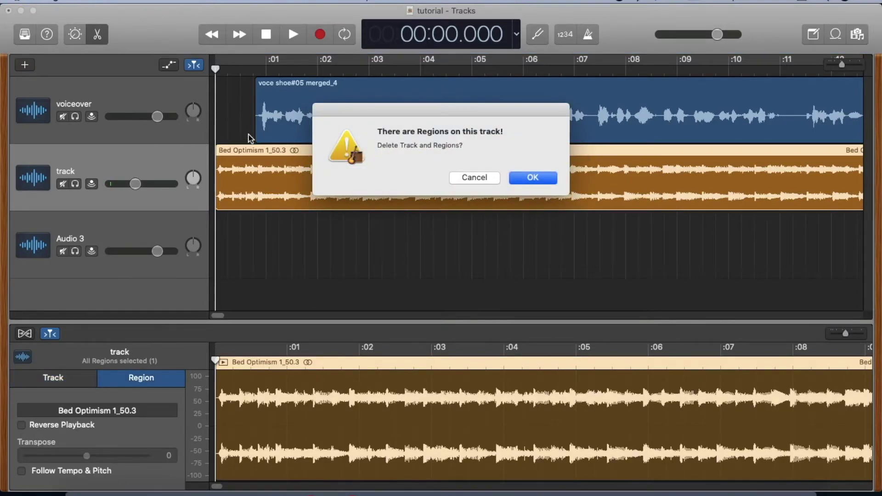
pyautogui.press('Return')
# - Add Bed Technology from the Media Browser as a new track and mute the voiceover
pyautogui.press('f')
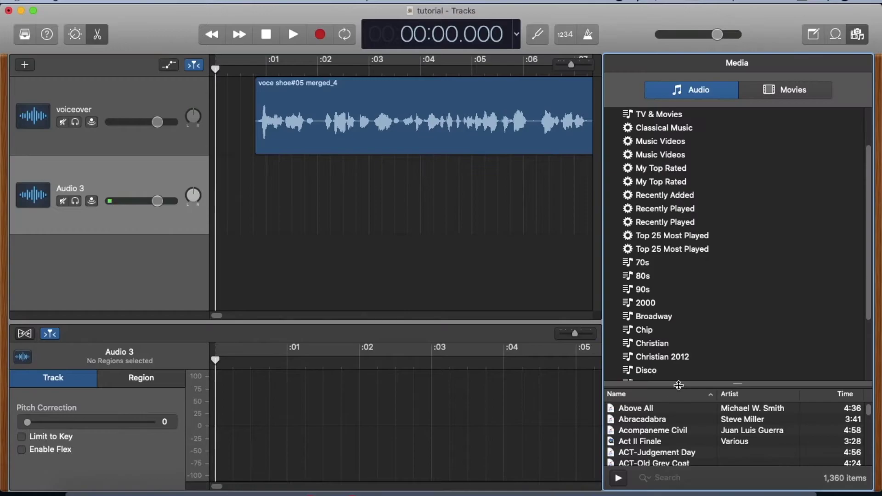
pyautogui.moveTo(677, 385); pyautogui.dragTo(676, 179)
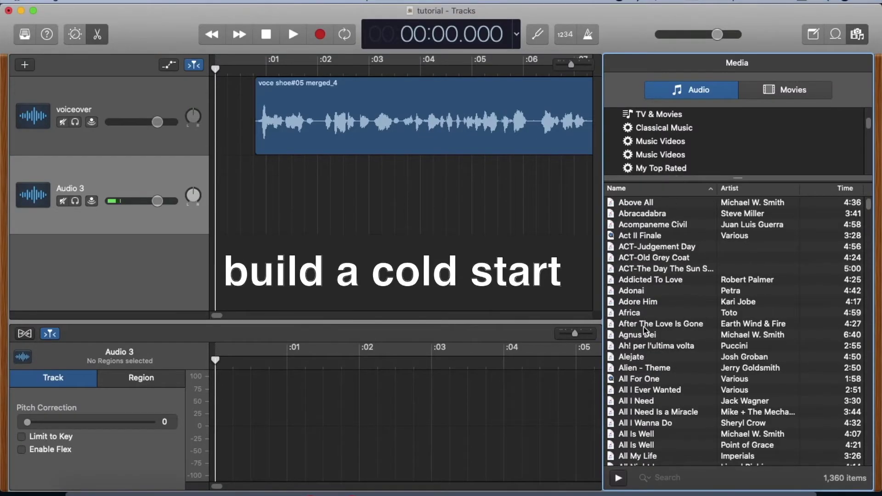
pyautogui.scroll(-15, 644, 329)
pyautogui.moveTo(610, 245); pyautogui.dragTo(232, 201)
pyautogui.press('f')
pyautogui.click(63, 123)
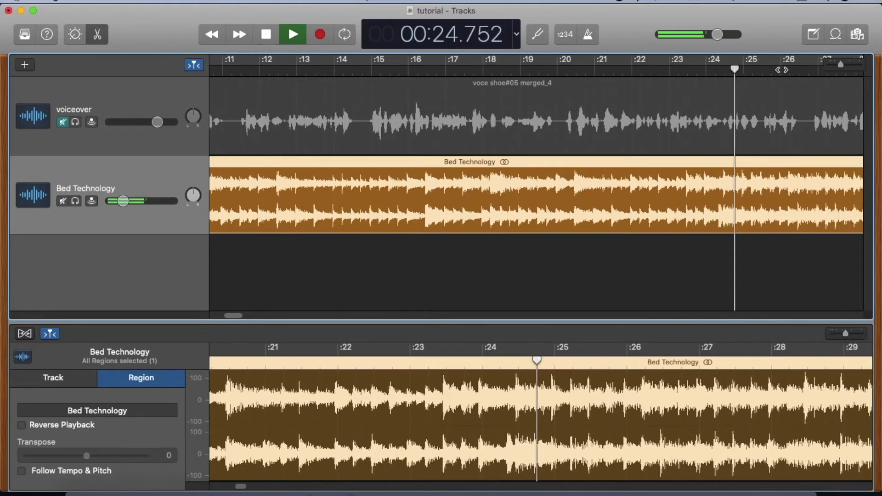
pyautogui.press('space')
# - Cut a marked section from the Bed Technology region and delete the first piece, Bed Technology.11
pyautogui.moveTo(415, 448); pyautogui.dragTo(353, 452)
pyautogui.press('Delete')
pyautogui.click(504, 175)
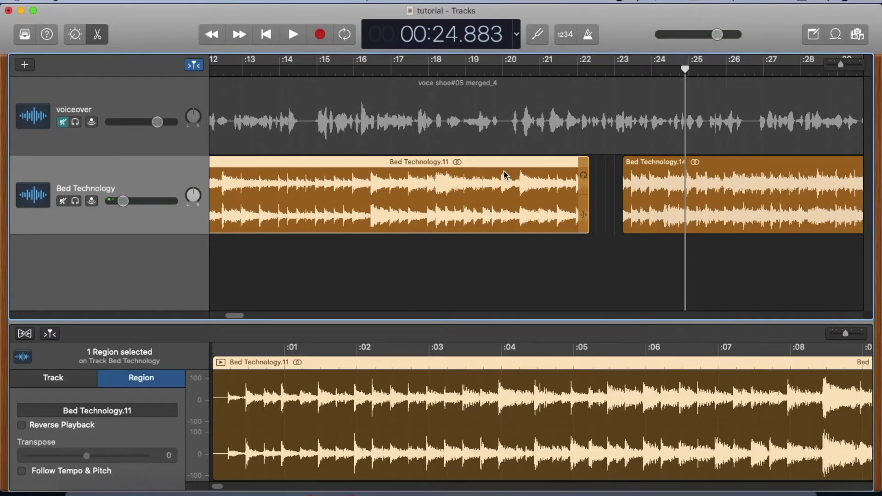
pyautogui.press('Delete')
# - Move the remaining bed piece to 0:00 and trim its start slightly
pyautogui.moveTo(781, 169); pyautogui.dragTo(230, 168)
pyautogui.click(276, 466)
pyautogui.click(342, 383)
pyautogui.moveTo(373, 373); pyautogui.dragTo(276, 387)
pyautogui.press('Return')
pyautogui.press('space')
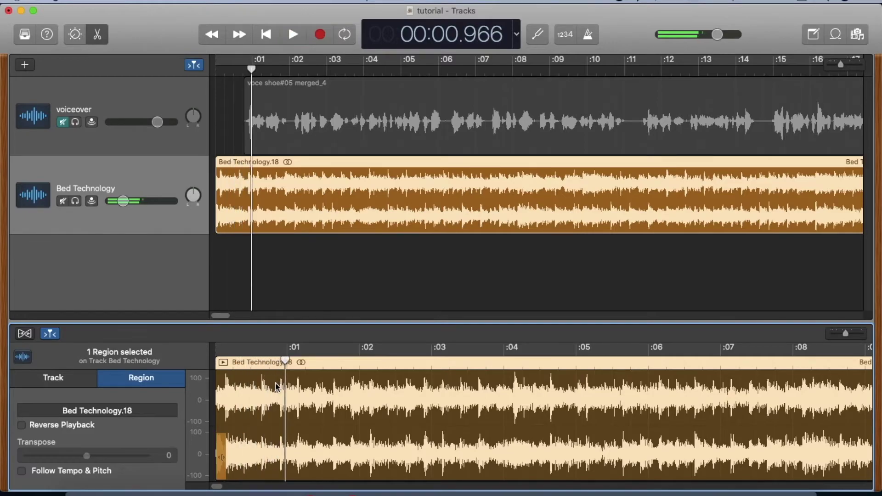
pyautogui.moveTo(221, 456); pyautogui.dragTo(225, 457)
pyautogui.press('Return')
pyautogui.press('space')
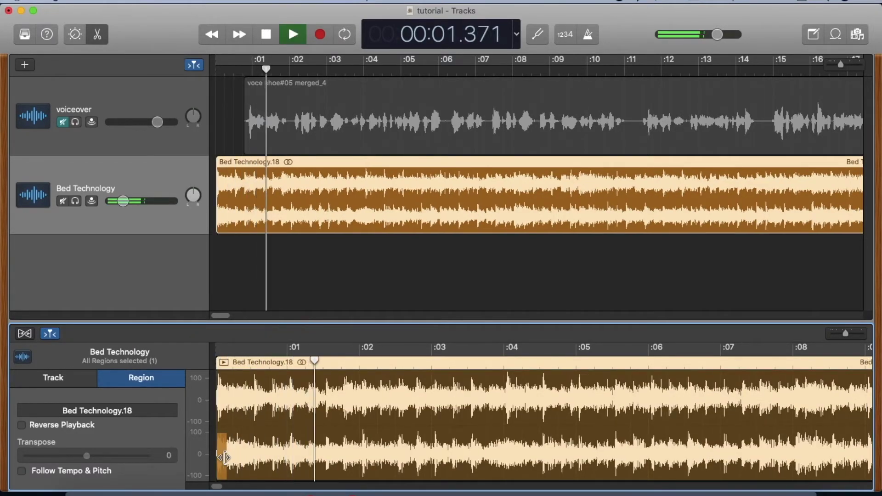
# - Unmute the voiceover and shift it slightly earlier
pyautogui.click(62, 122)
pyautogui.press('Return')
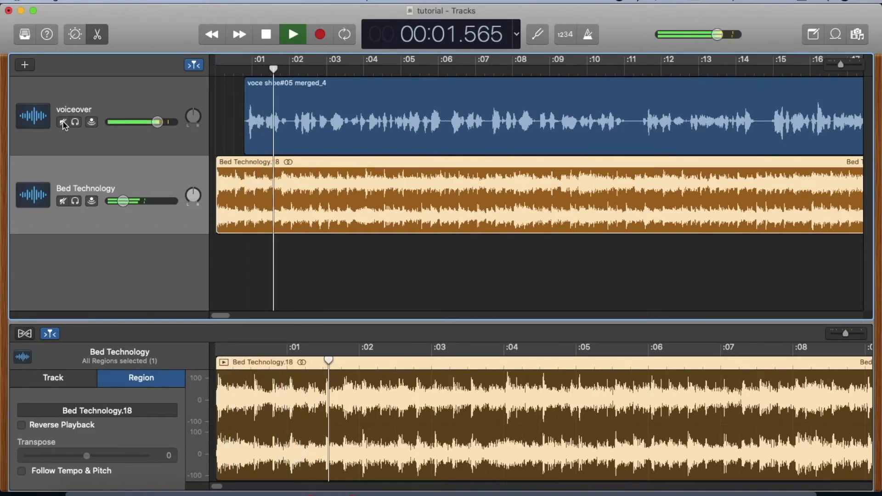
pyautogui.press('space')
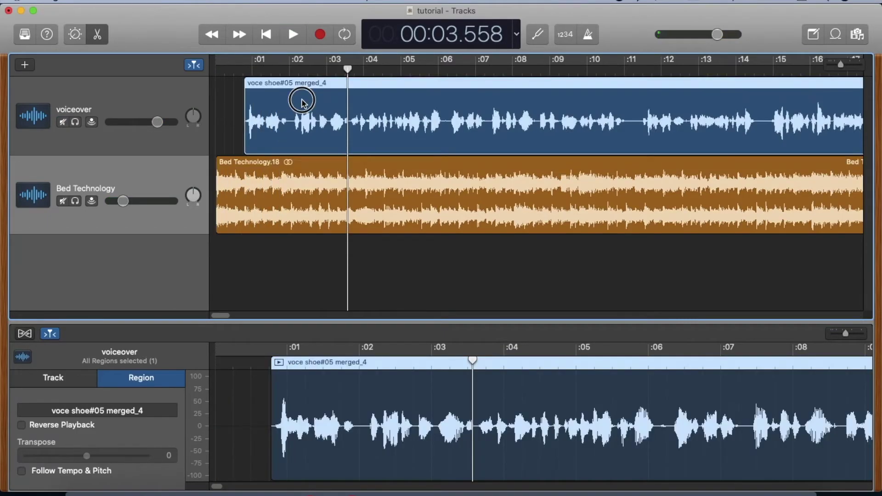
pyautogui.moveTo(299, 98); pyautogui.dragTo(283, 99)
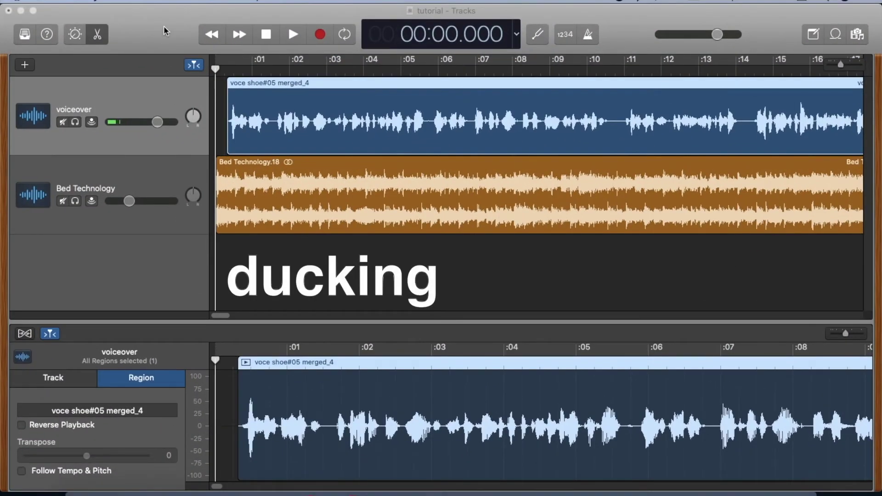
# - Audition the phrase near 11 seconds, select the Bed Technology track, and zoom in there
pyautogui.click(164, 30)
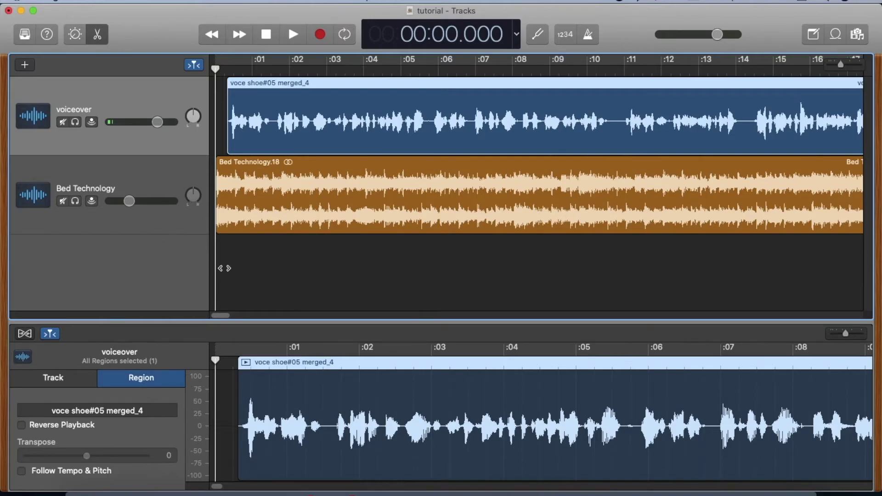
pyautogui.hscroll(8, 284, 271)
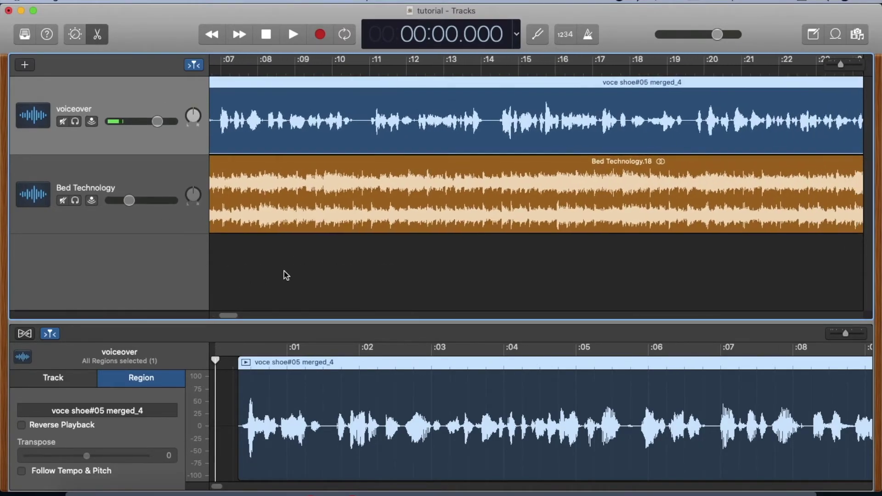
pyautogui.click(370, 70)
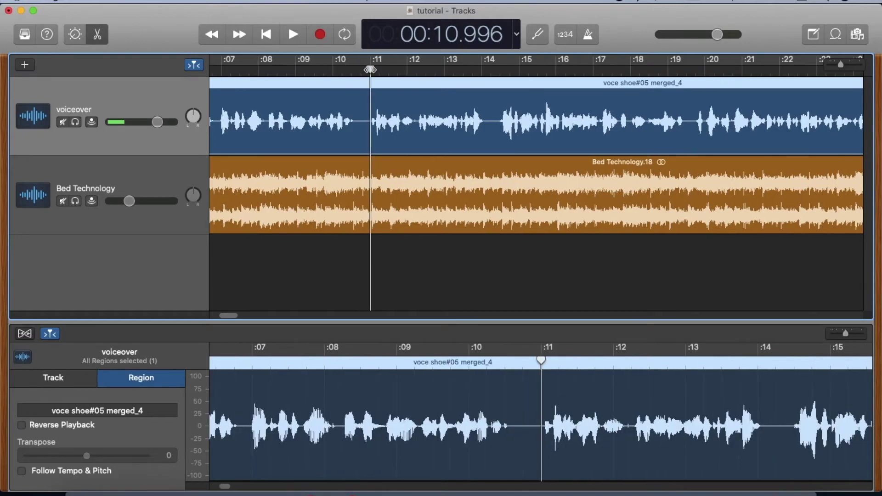
pyautogui.press('space')
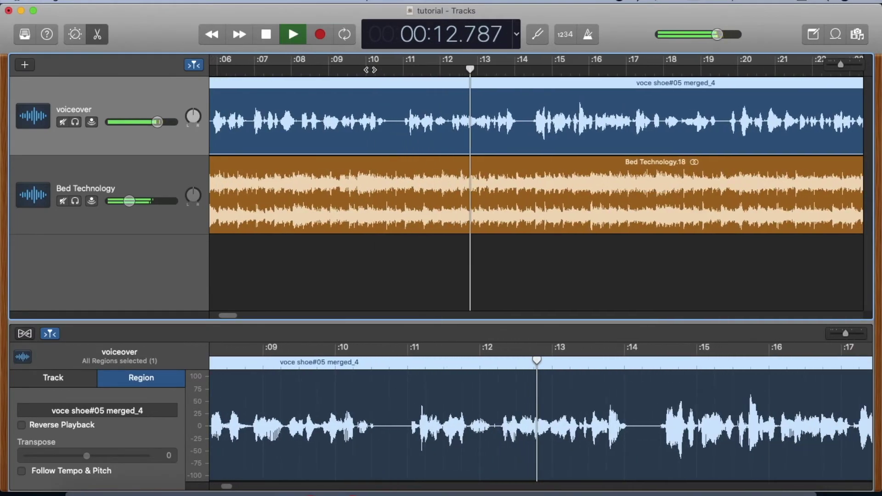
pyautogui.press('space')
pyautogui.click(140, 175)
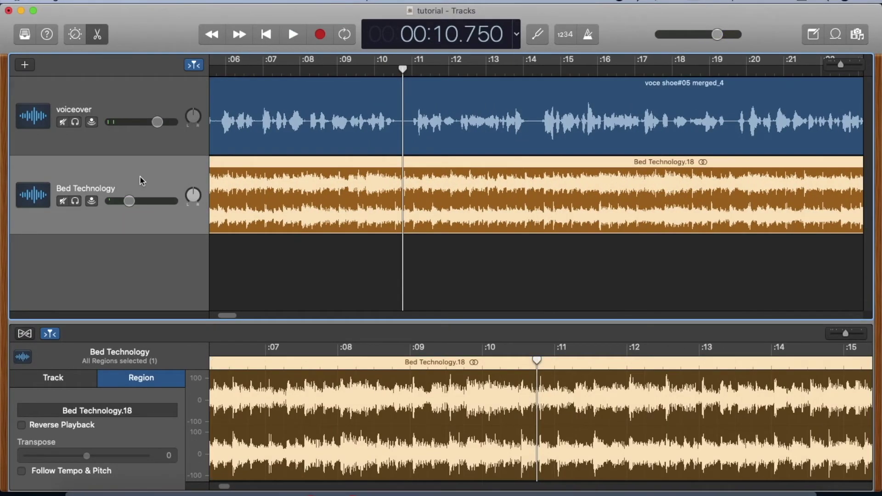
pyautogui.press('super+Right')
pyautogui.press('super+Right')
pyautogui.press('super+Right')
# - Add Bed Technology volume points at about 10.8 and 14.3 seconds and lower the music between them
pyautogui.press('a')
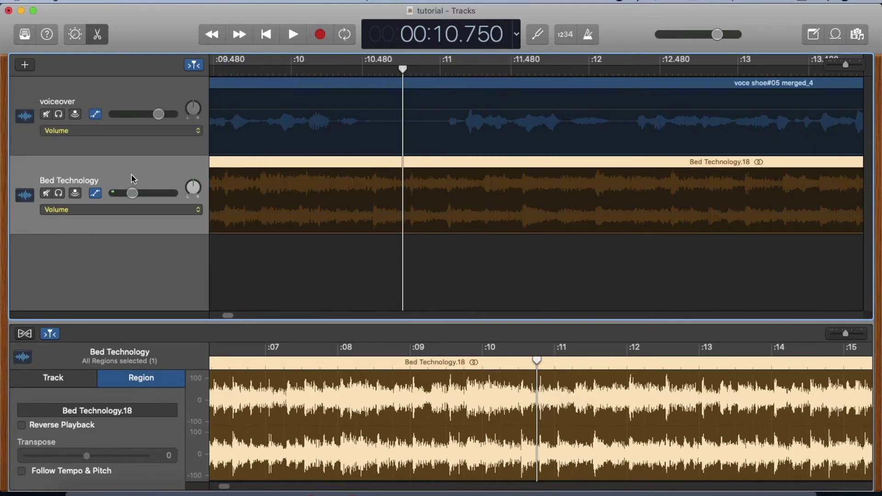
pyautogui.click(383, 202)
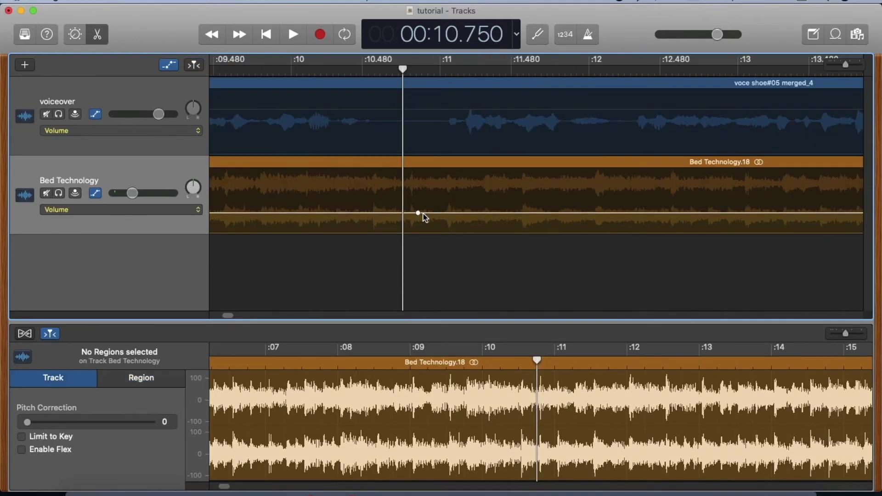
pyautogui.hscroll(10, 647, 212)
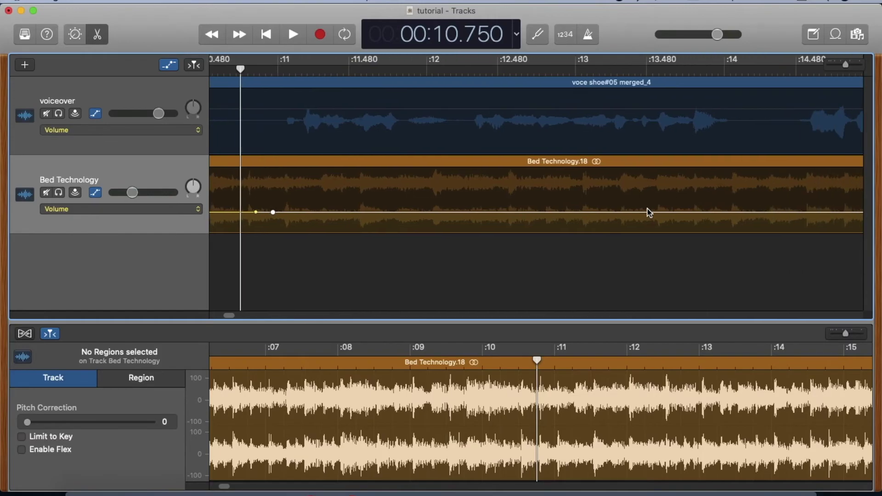
pyautogui.click(747, 213)
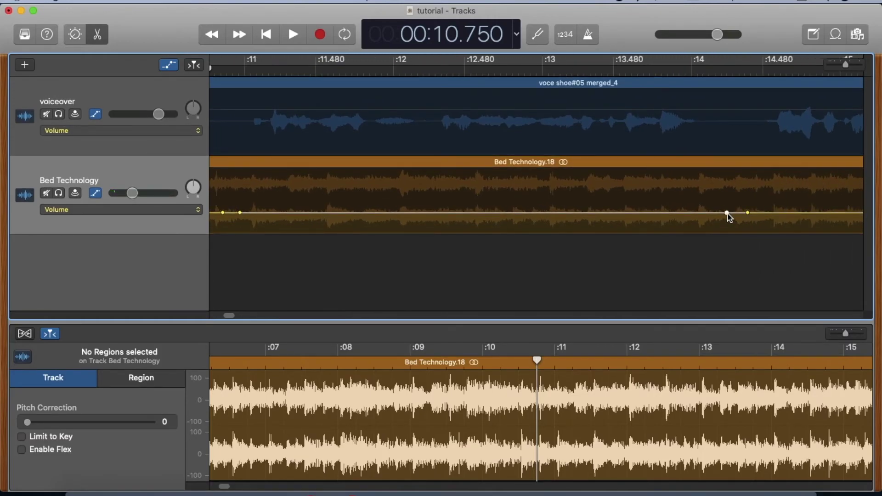
pyautogui.press('super+Left')
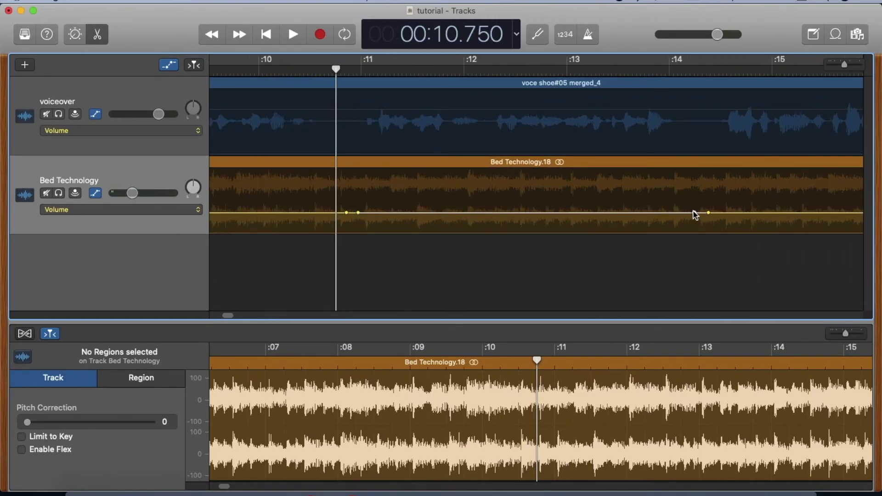
pyautogui.click(535, 218)
pyautogui.moveTo(534, 222); pyautogui.dragTo(534, 220)
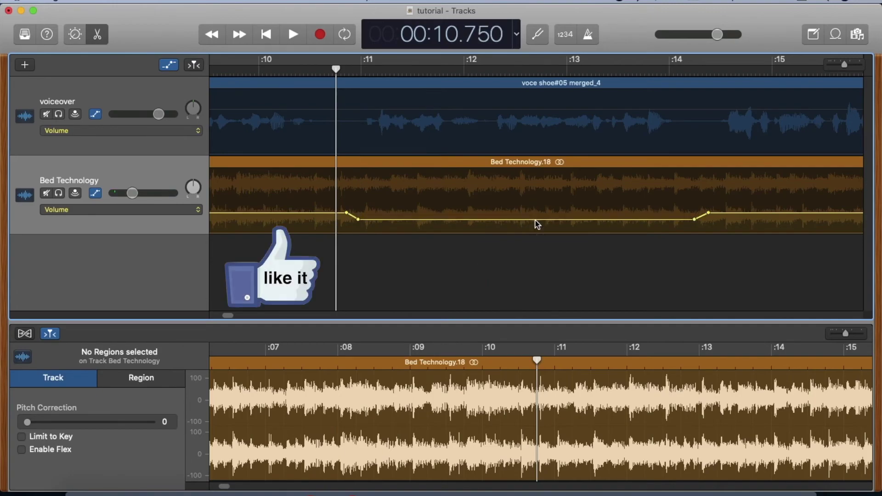
pyautogui.press('Left')
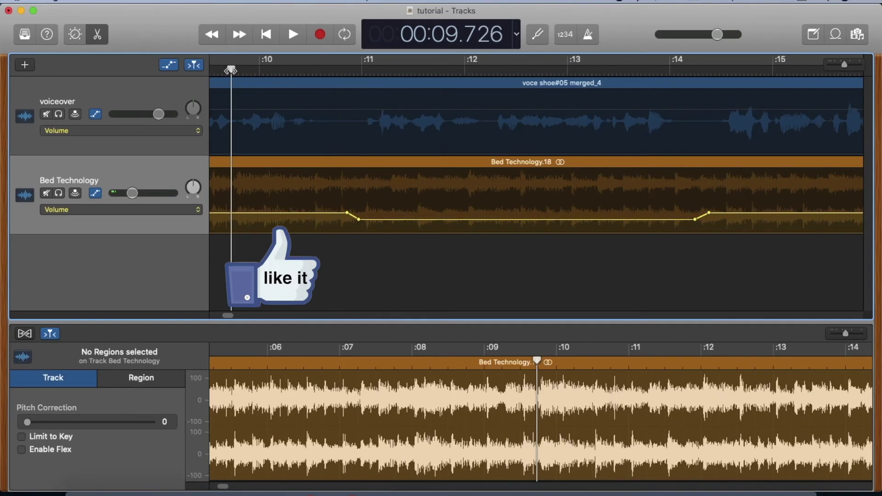
pyautogui.press('space')
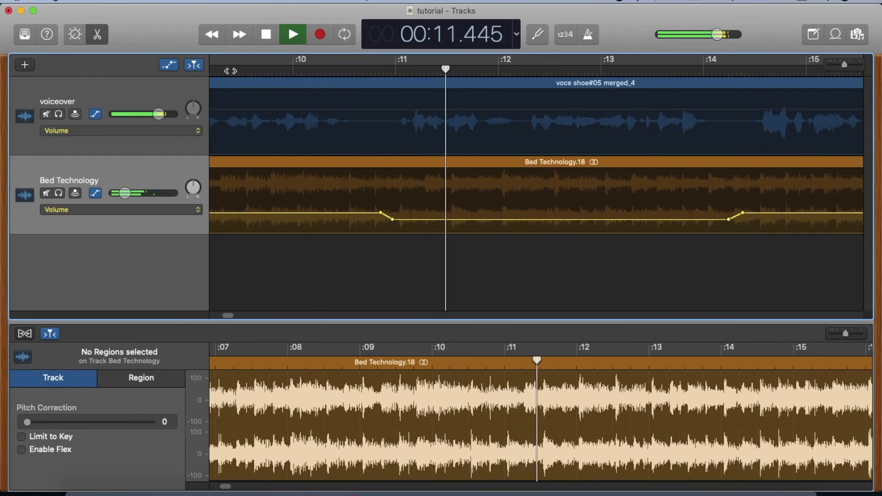